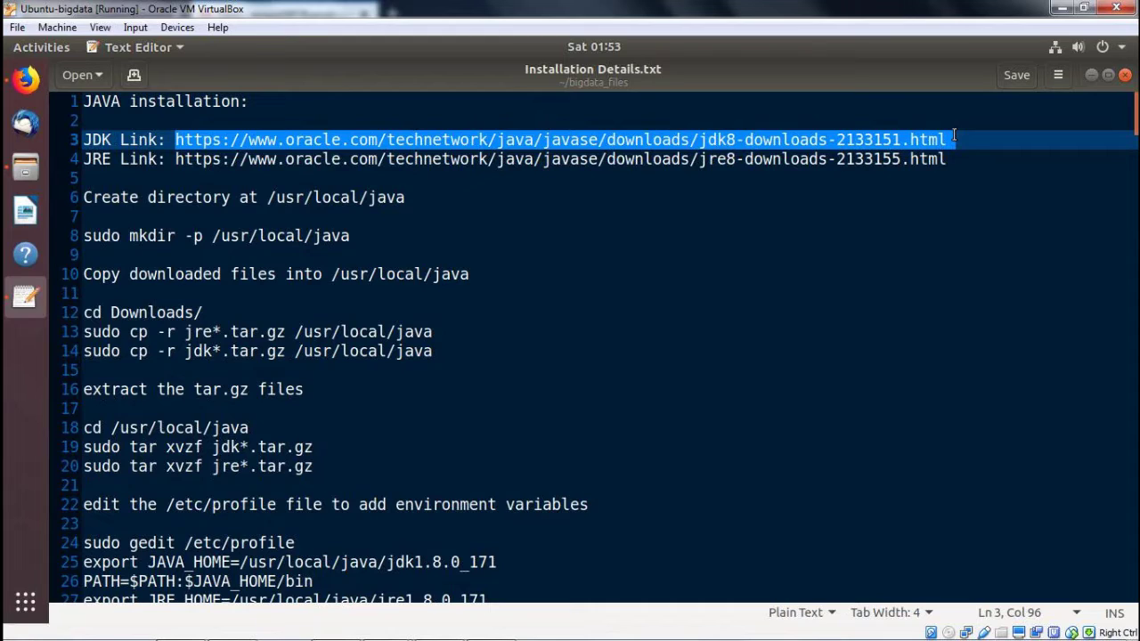
# - Load the JDK 8u181 download page in Firefox using the URL copied from the notes
pyautogui.moveTo(953, 135); pyautogui.dragTo(944, 139)
pyautogui.rightClick(922, 139)
pyautogui.click(951, 210)
pyautogui.hotkey('alt', 'Tab')
pyautogui.rightClick(329, 122)
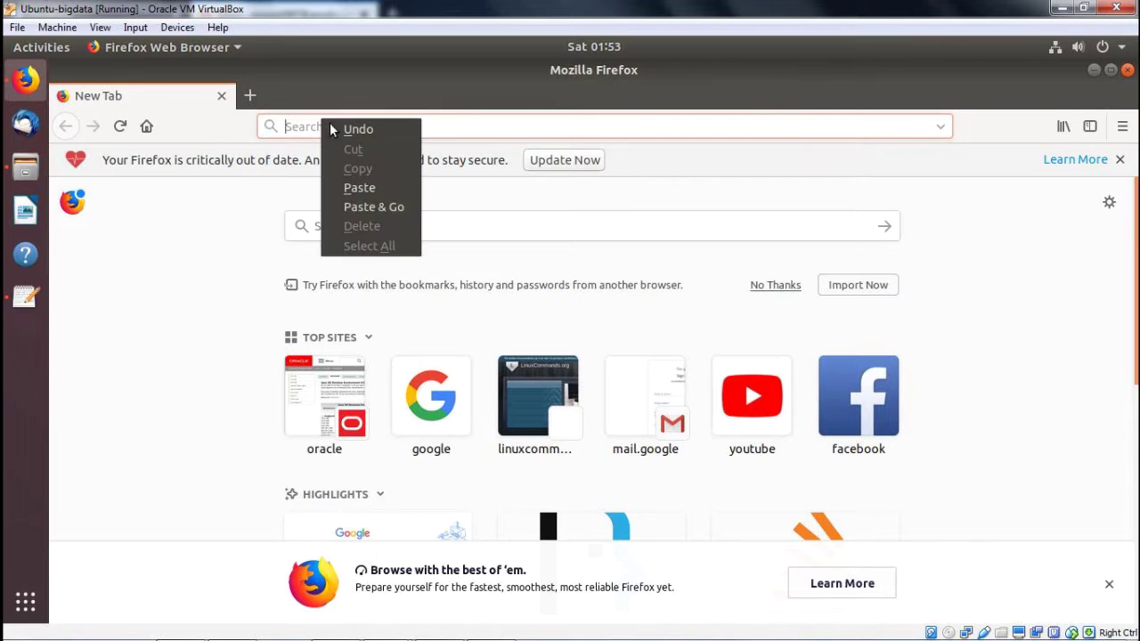
pyautogui.click(383, 206)
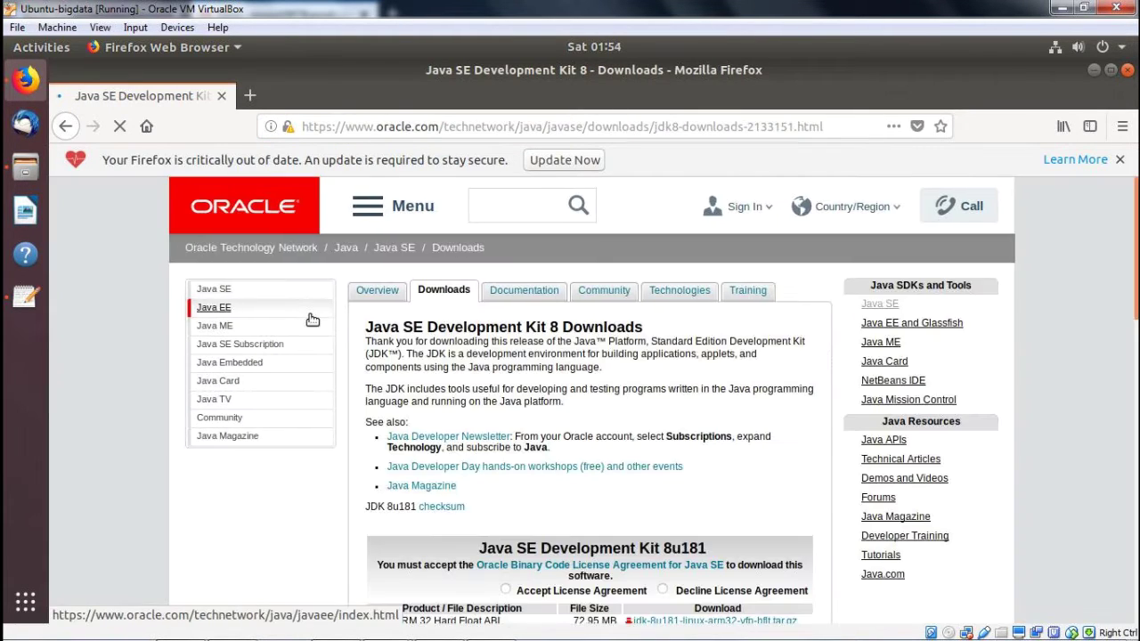
# - Accept Oracle's licence and save jdk-8u181-linux-x64.tar.gz, then return to the installation notes
pyautogui.scroll(-2, 558, 526)
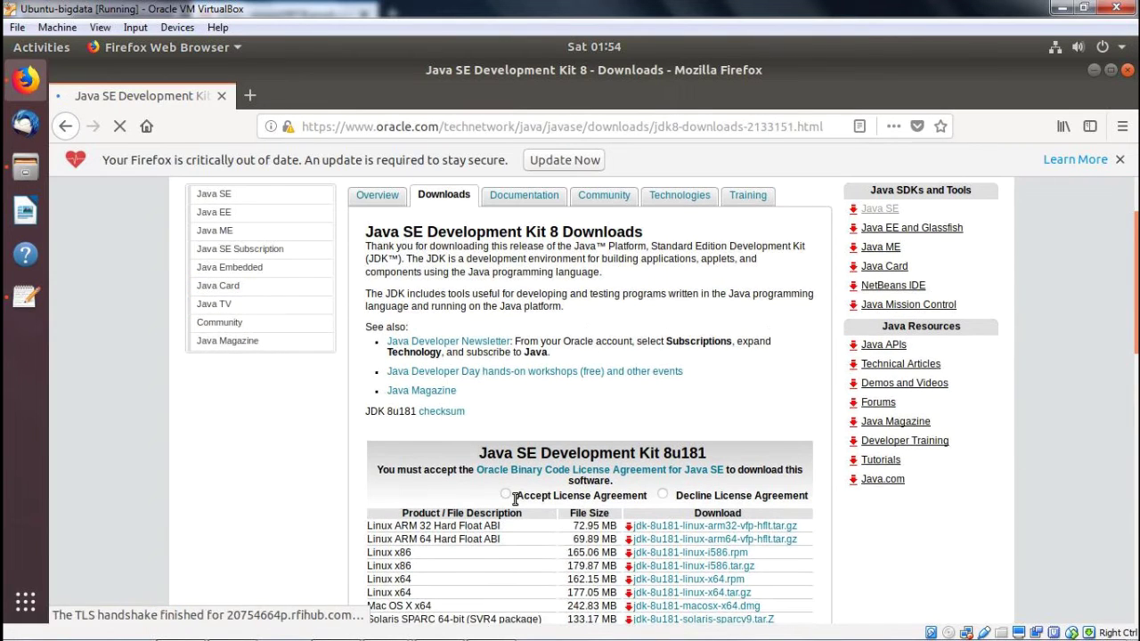
pyautogui.click(505, 495)
pyautogui.scroll(-3, 575, 450)
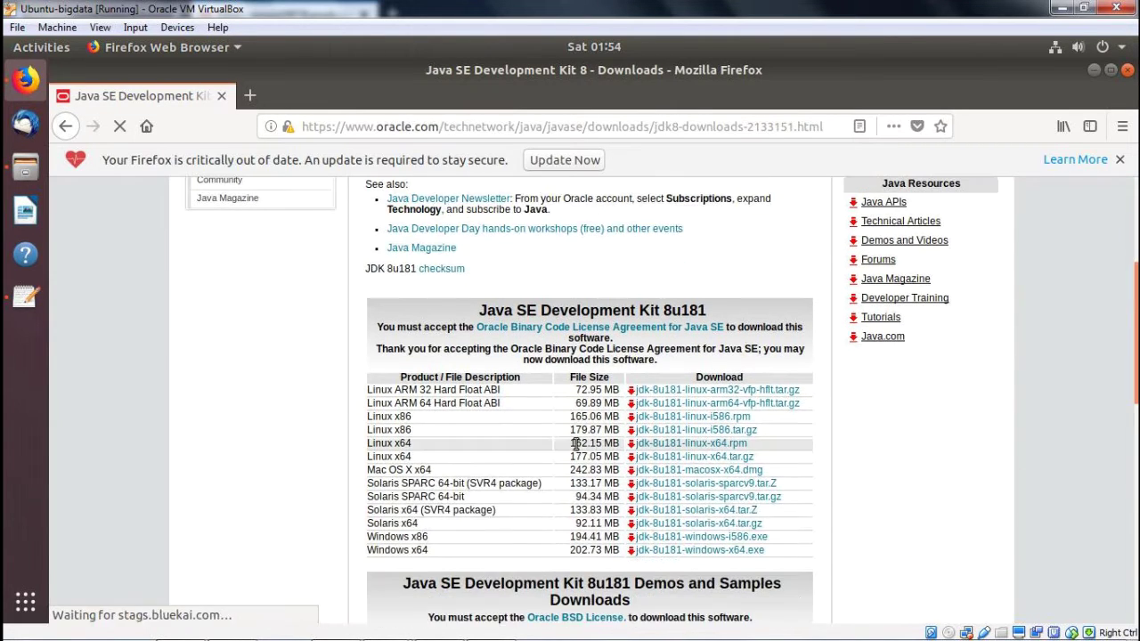
pyautogui.click(678, 459)
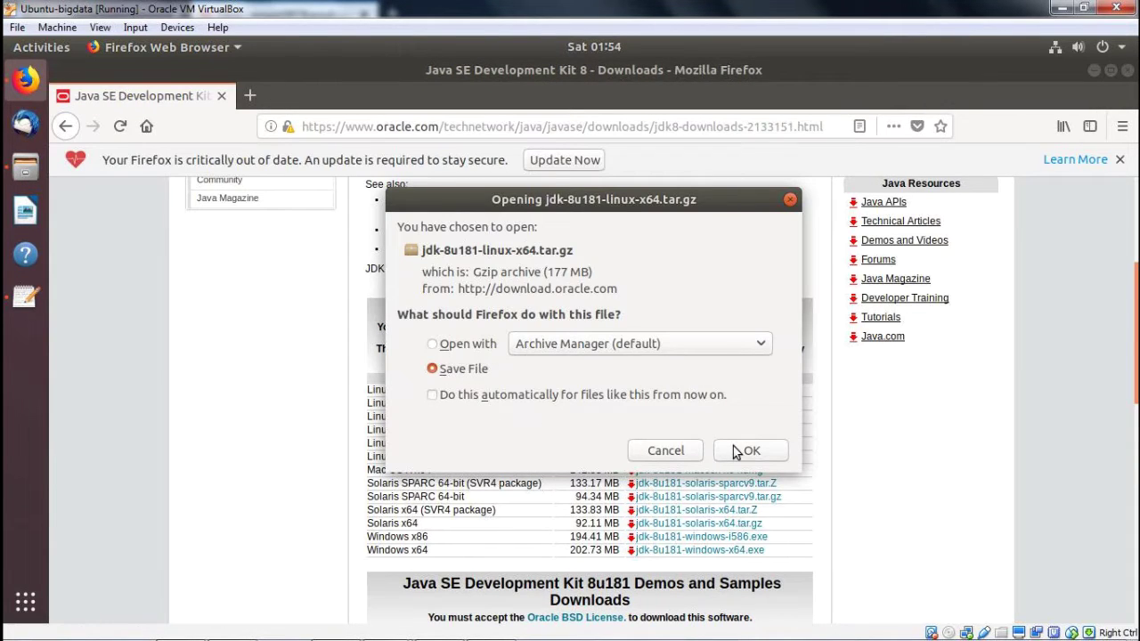
pyautogui.click(743, 450)
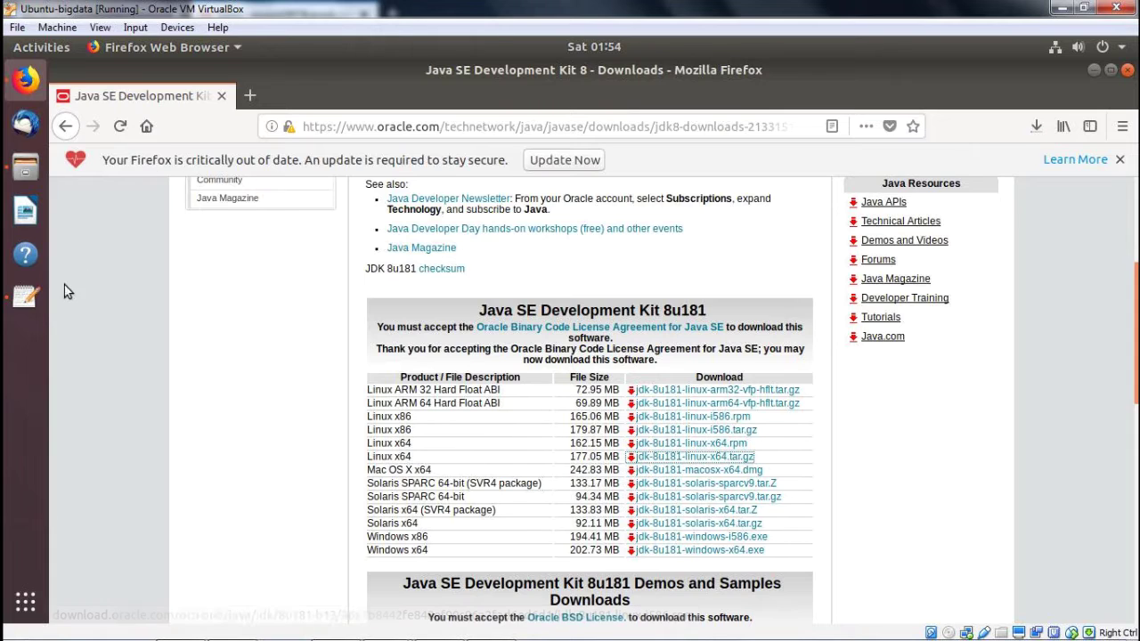
pyautogui.click(25, 296)
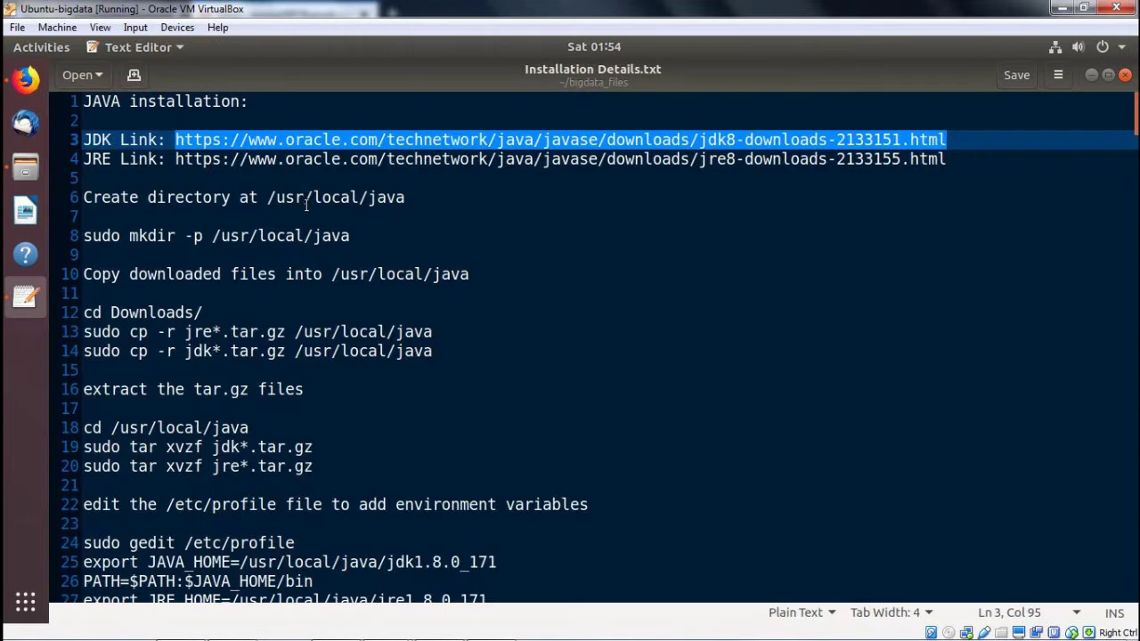
# - Load the JRE 8u181 download page in a new Firefox tab using the URL from the notes
pyautogui.click(175, 159)
pyautogui.keyDown('shift'); pyautogui.click(948, 159); pyautogui.keyUp('shift')
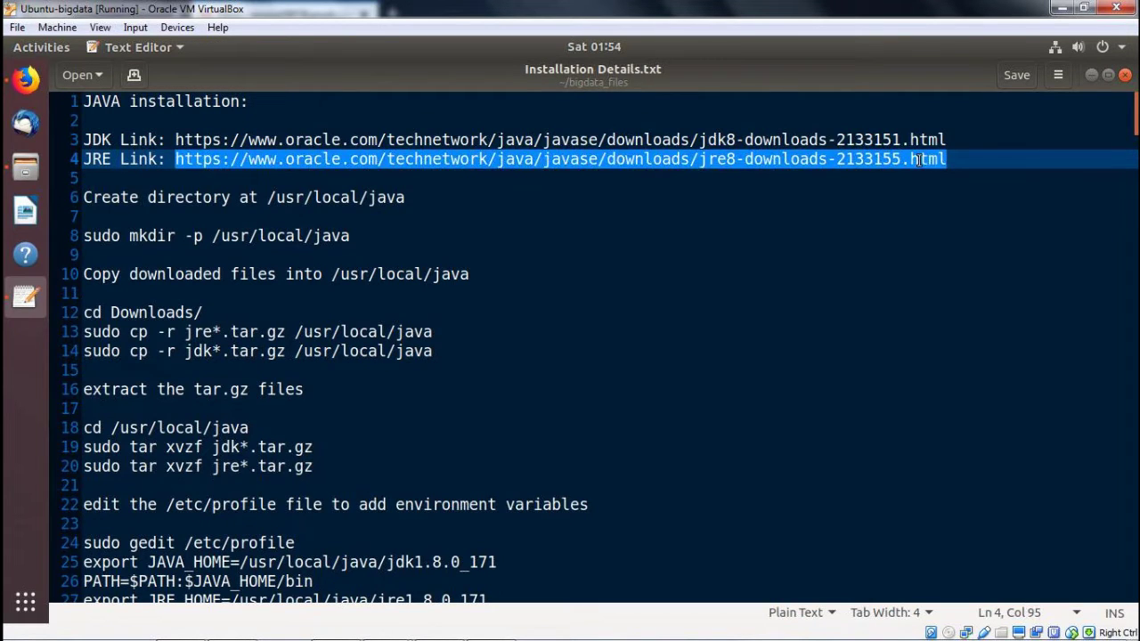
pyautogui.rightClick(919, 158)
pyautogui.click(953, 234)
pyautogui.click(25, 80)
pyautogui.click(250, 95)
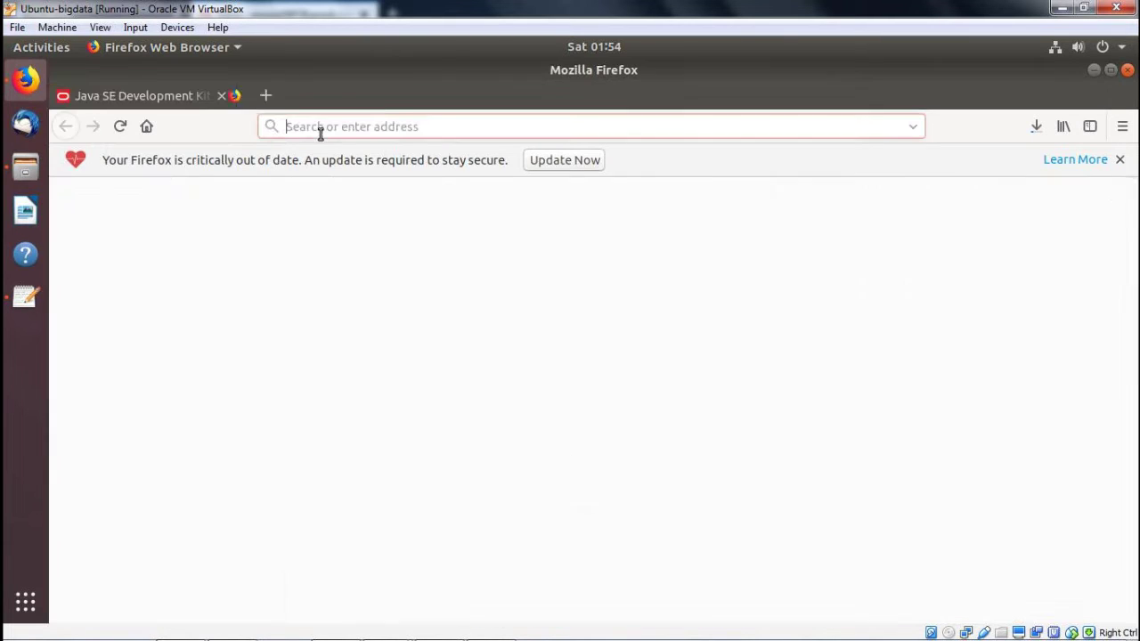
pyautogui.rightClick(325, 128)
pyautogui.click(382, 220)
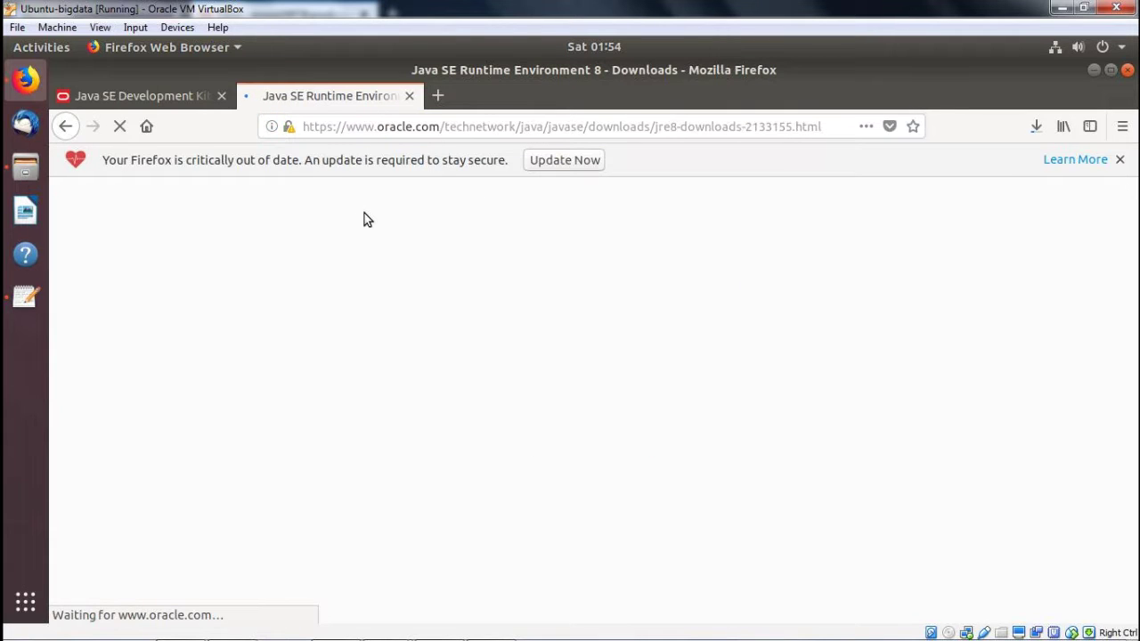
# - Accept the licence, save jre-8u181-linux-x64.tar.gz, and confirm both archives finished downloading
pyautogui.scroll(-3, 583, 377)
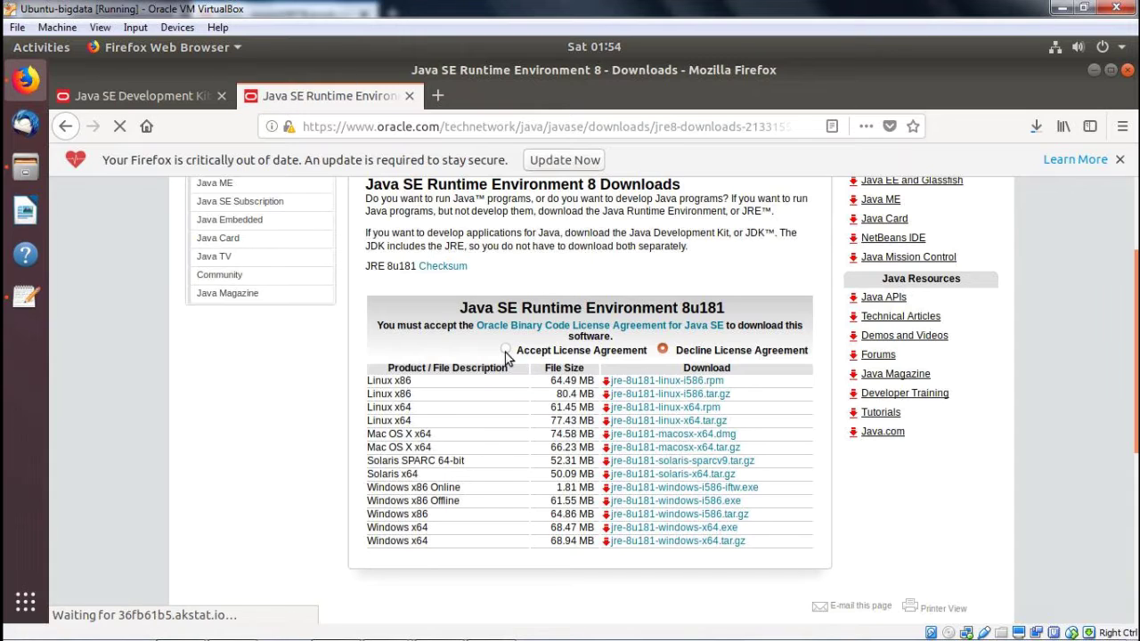
pyautogui.click(506, 350)
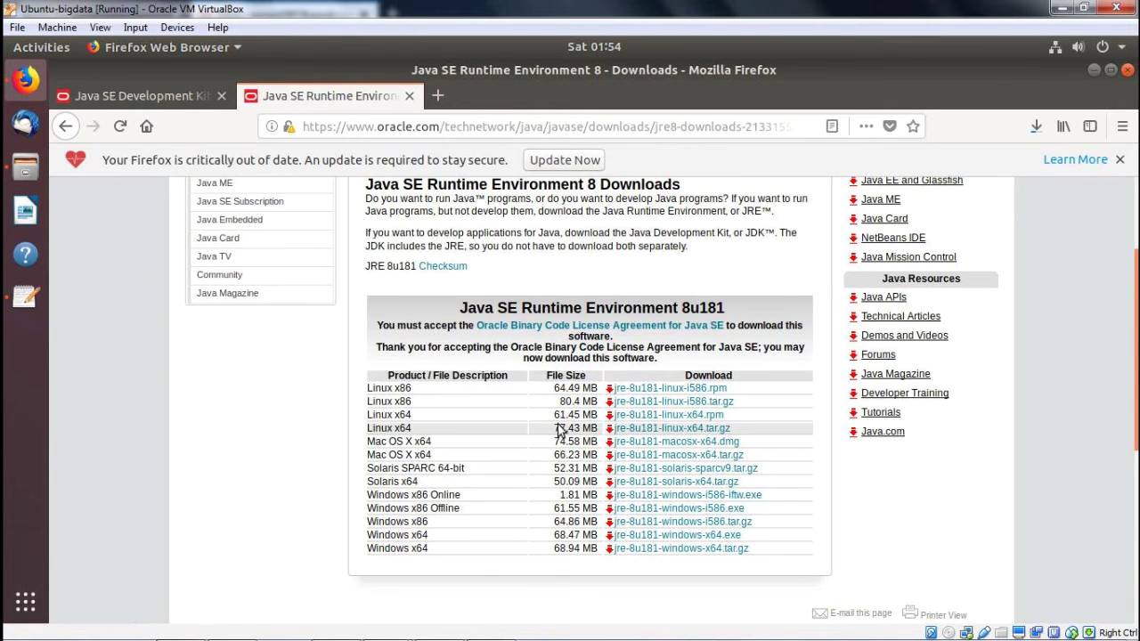
pyautogui.click(642, 431)
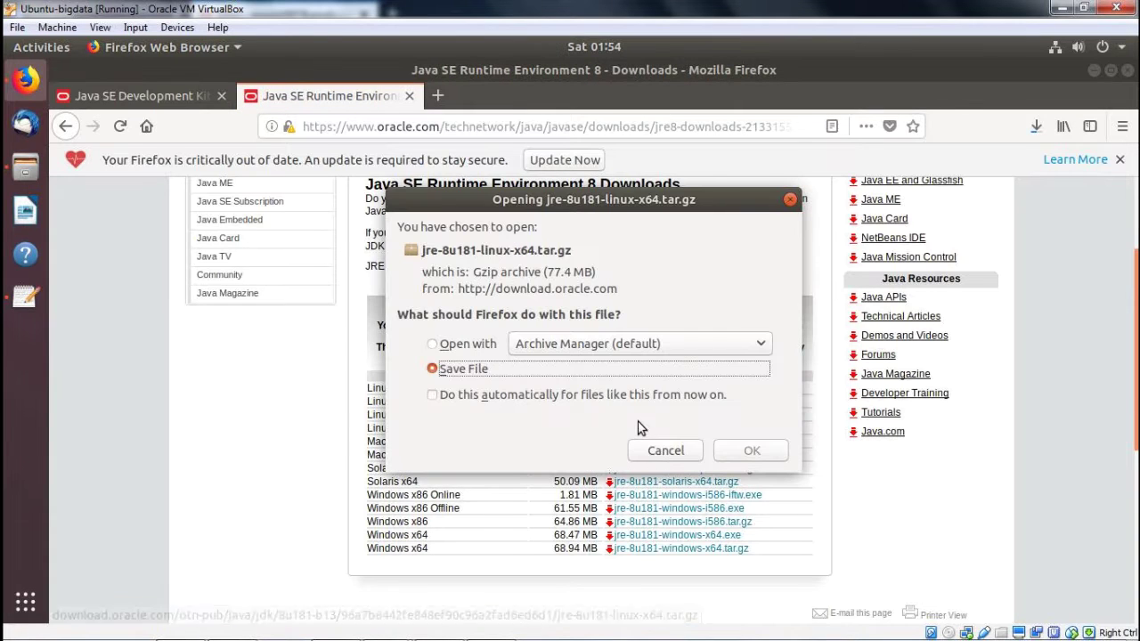
pyautogui.click(741, 451)
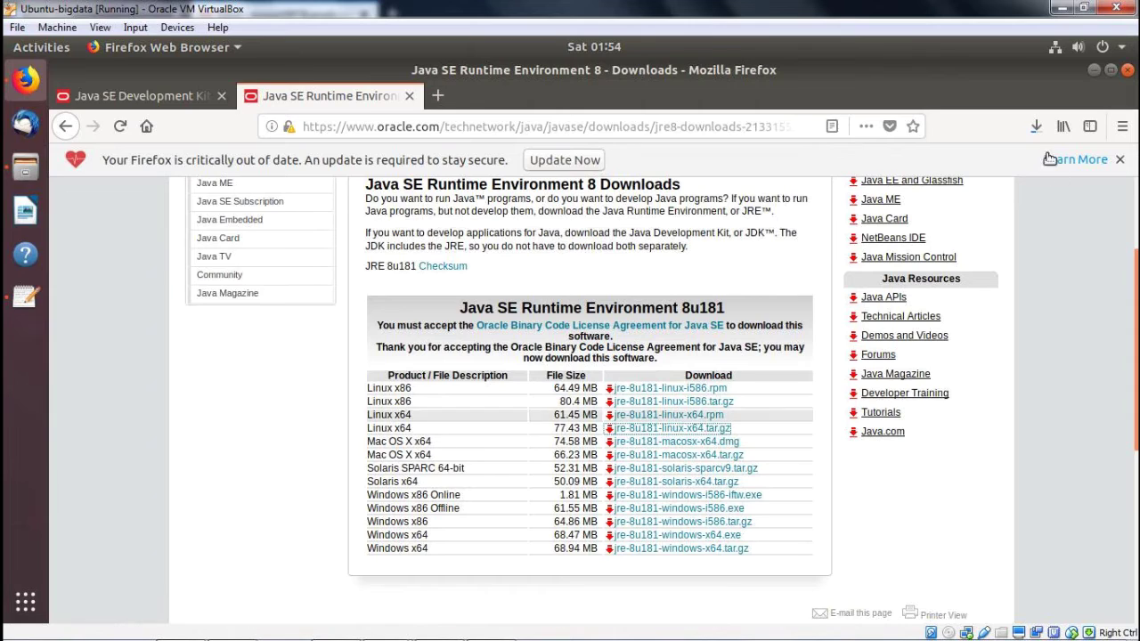
pyautogui.click(1036, 127)
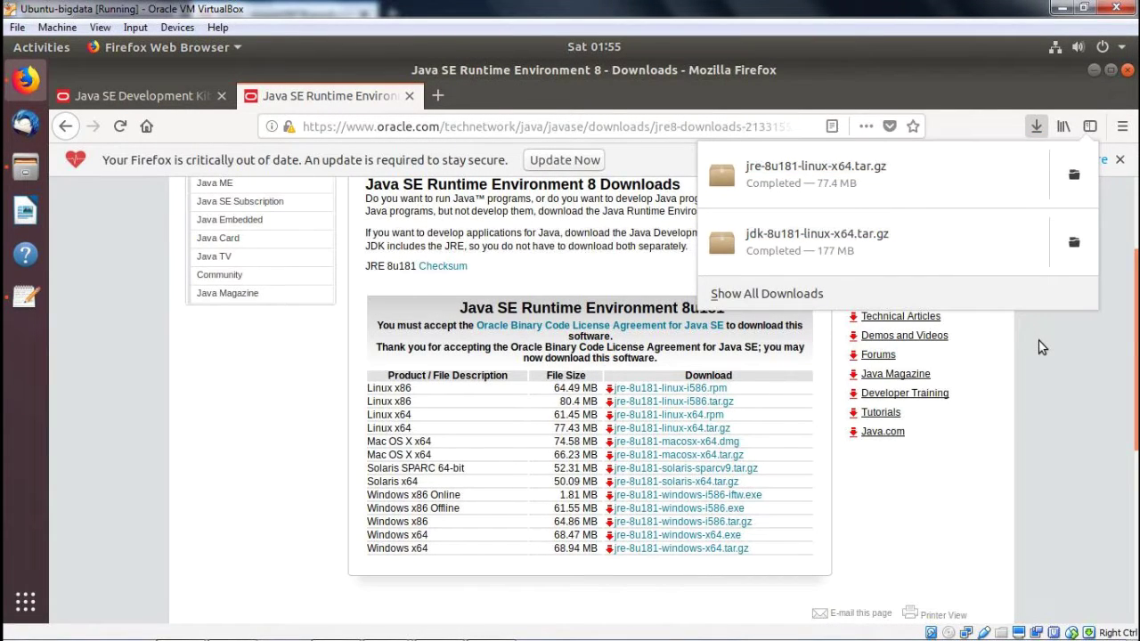
pyautogui.click(1082, 344)
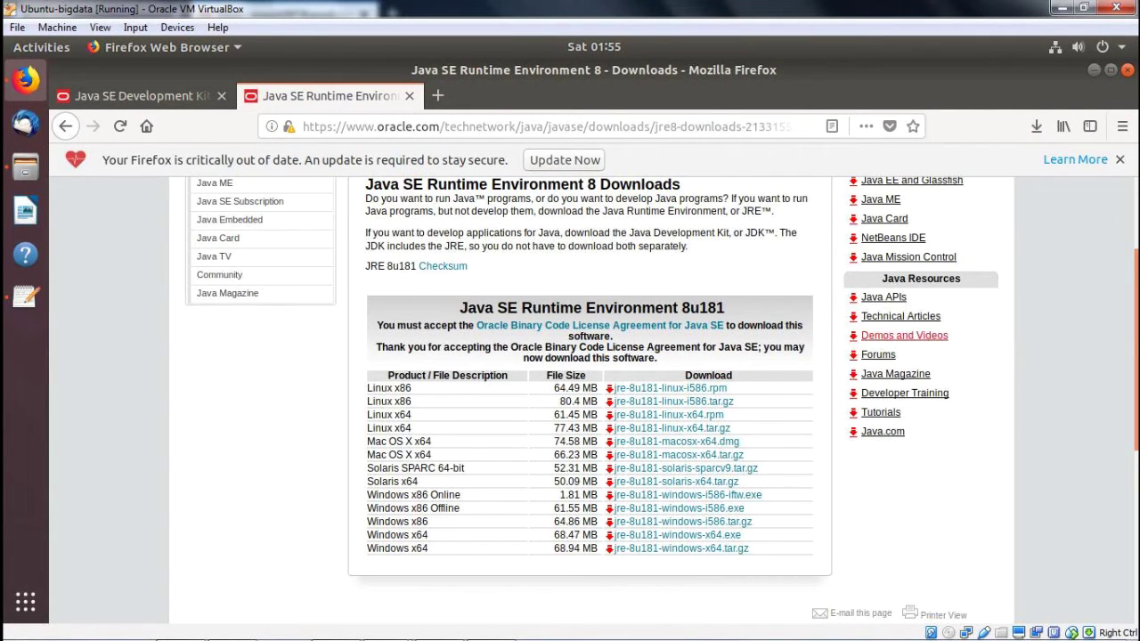
# - Launch Terminal from the applications overview and maximise its window
pyautogui.click(26, 621)
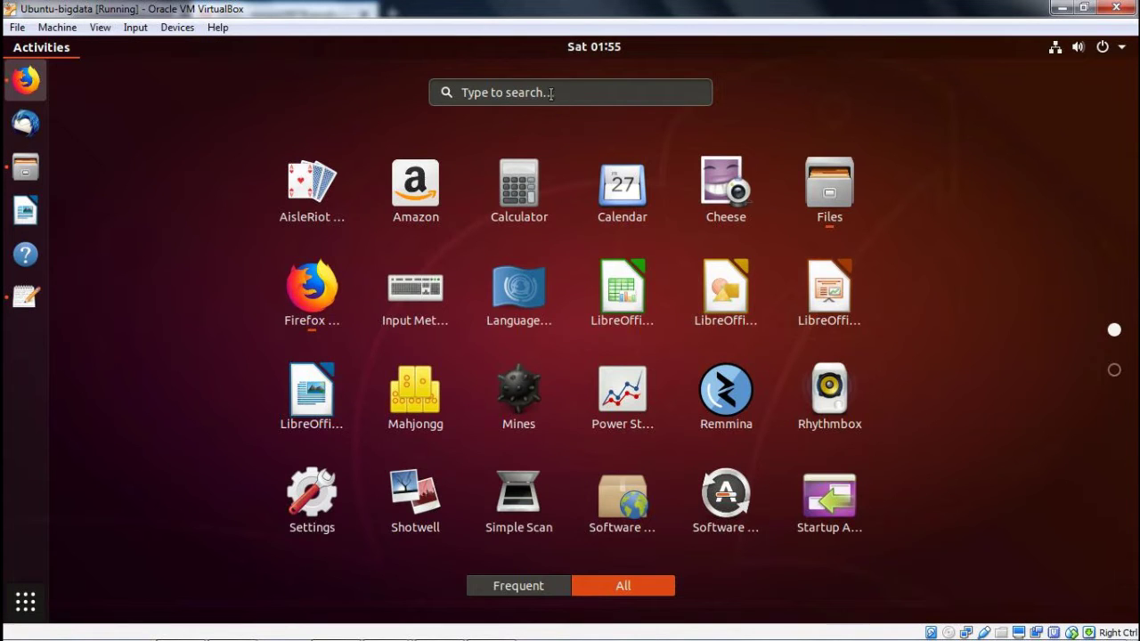
pyautogui.click(551, 93)
pyautogui.write('terminal')
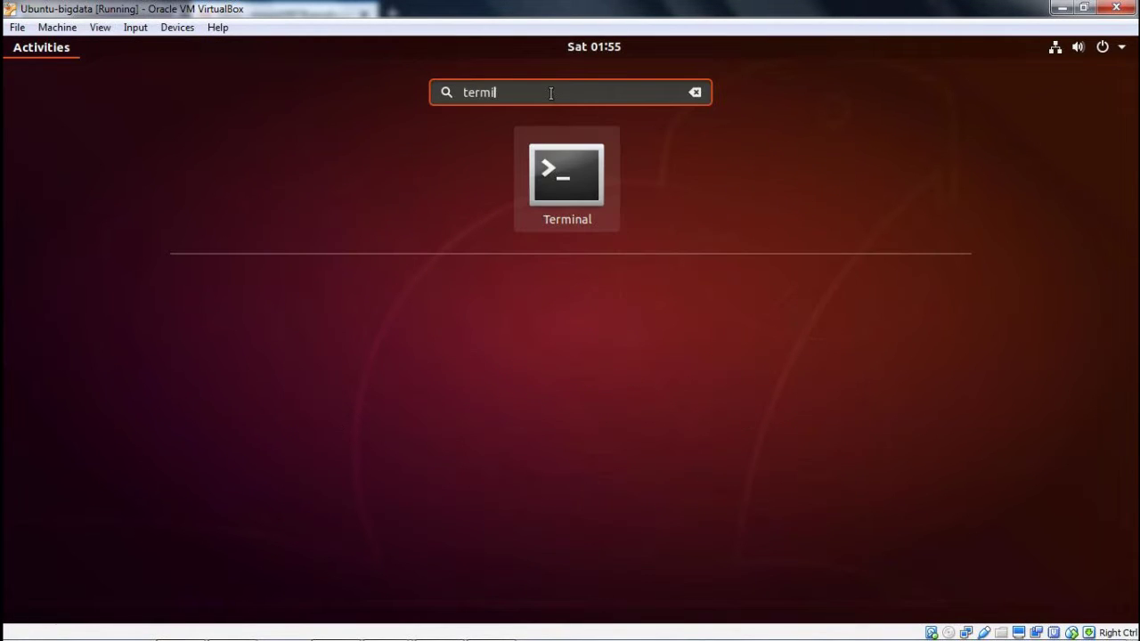
pyautogui.click(582, 178)
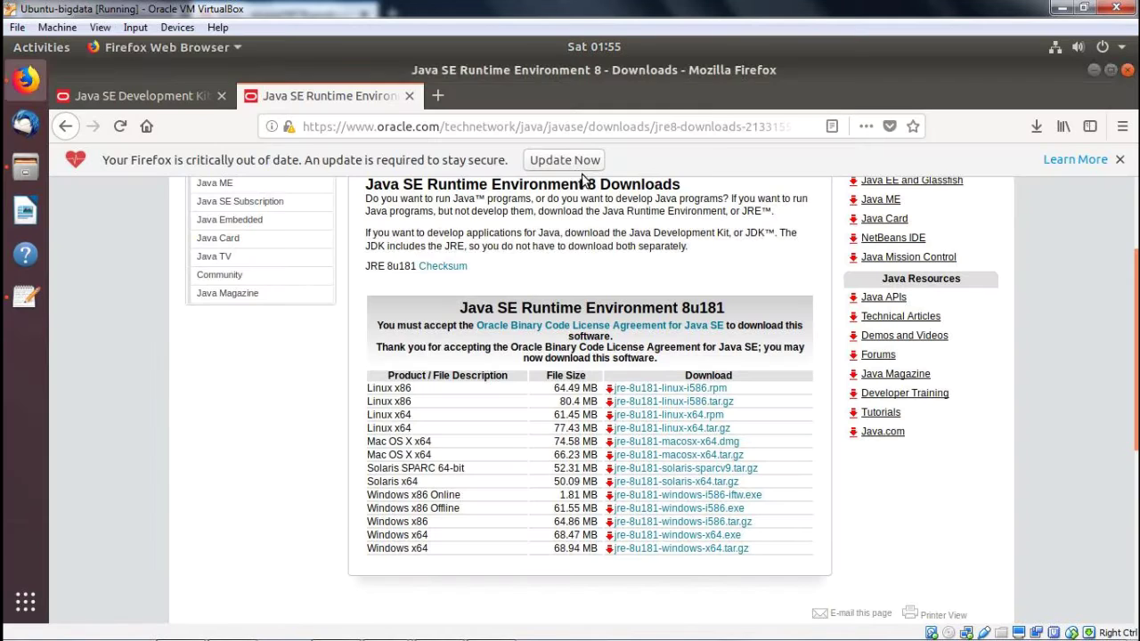
pyautogui.click(674, 112)
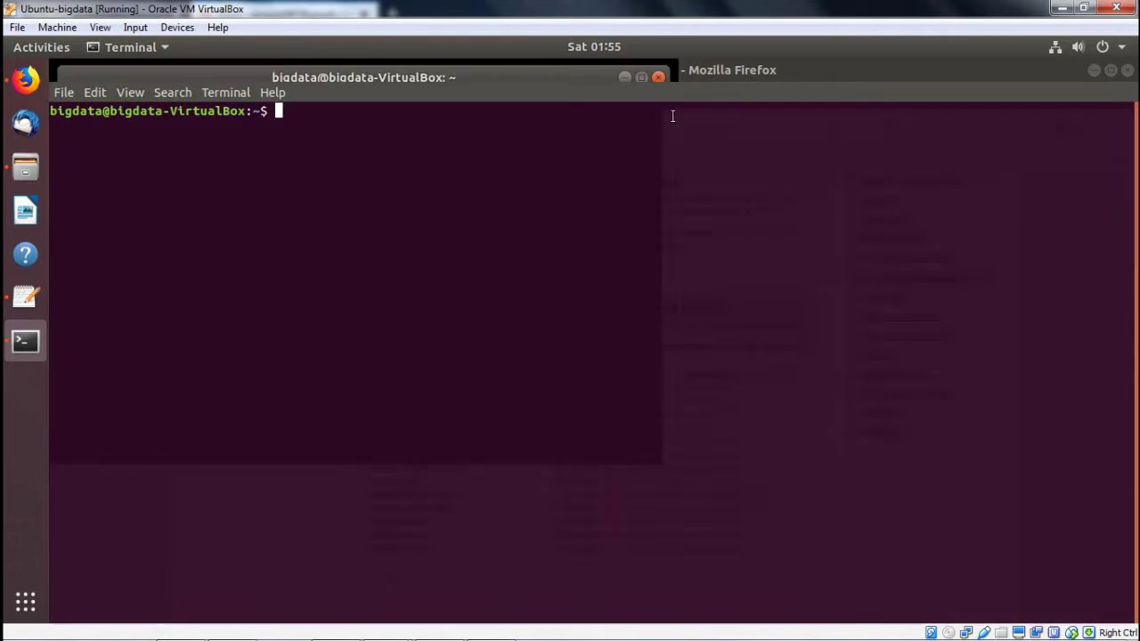
# - Create the /usr/local/java directory with sudo mkdir -p, copied from the notes
pyautogui.click(25, 299)
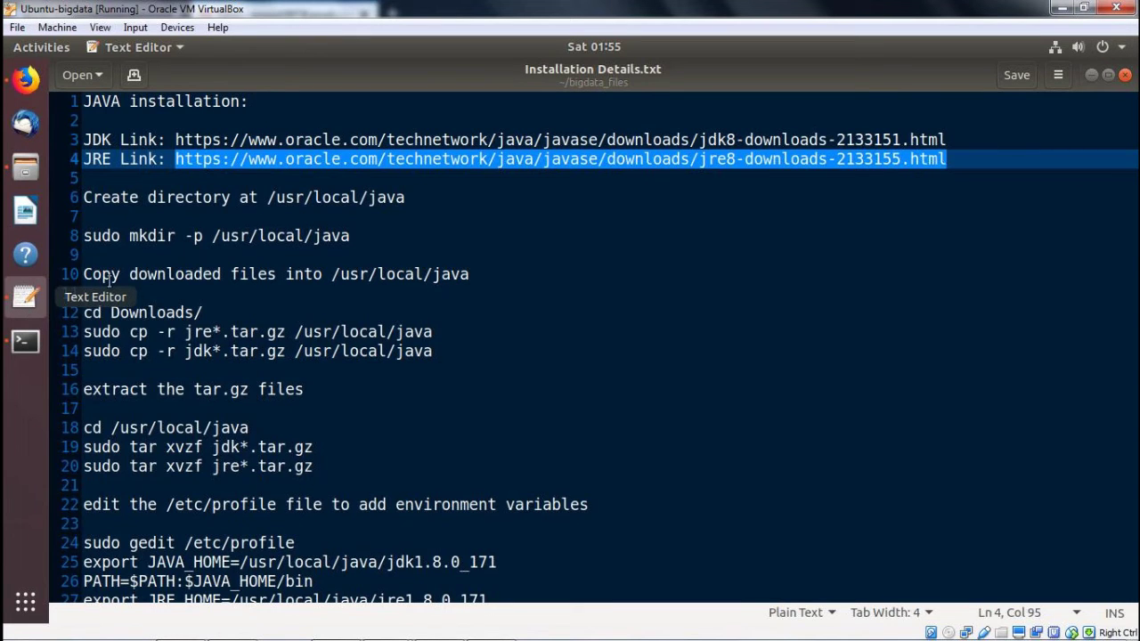
pyautogui.click(84, 236)
pyautogui.keyDown('shift'); pyautogui.click(359, 235); pyautogui.keyUp('shift')
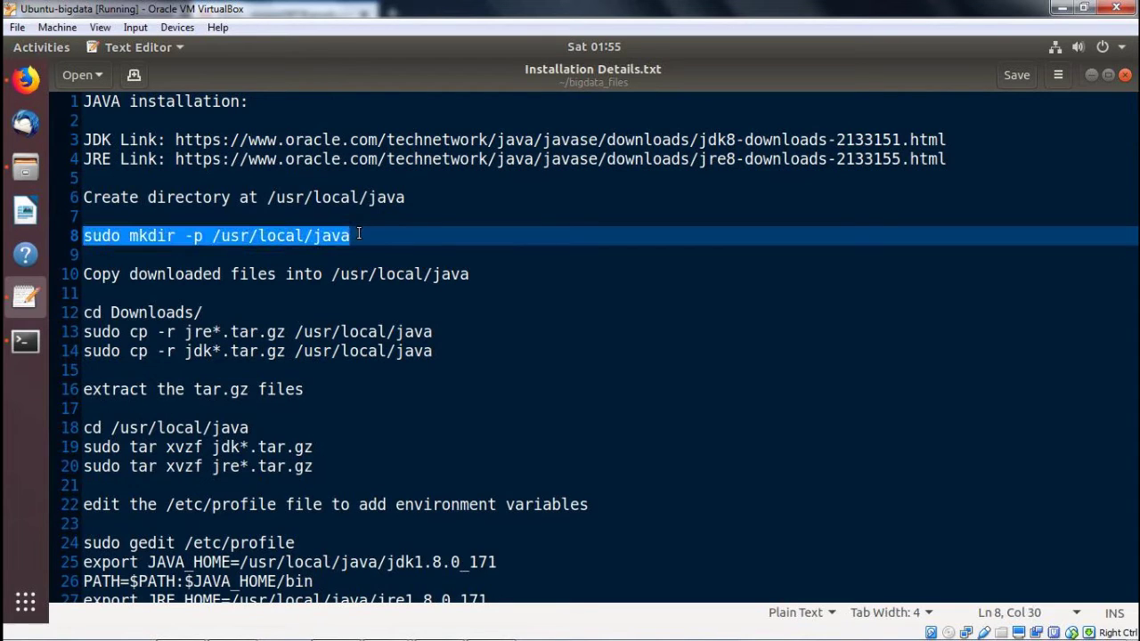
pyautogui.hotkey('ctrl', 'c')
pyautogui.hotkey('alt', 'Tab')
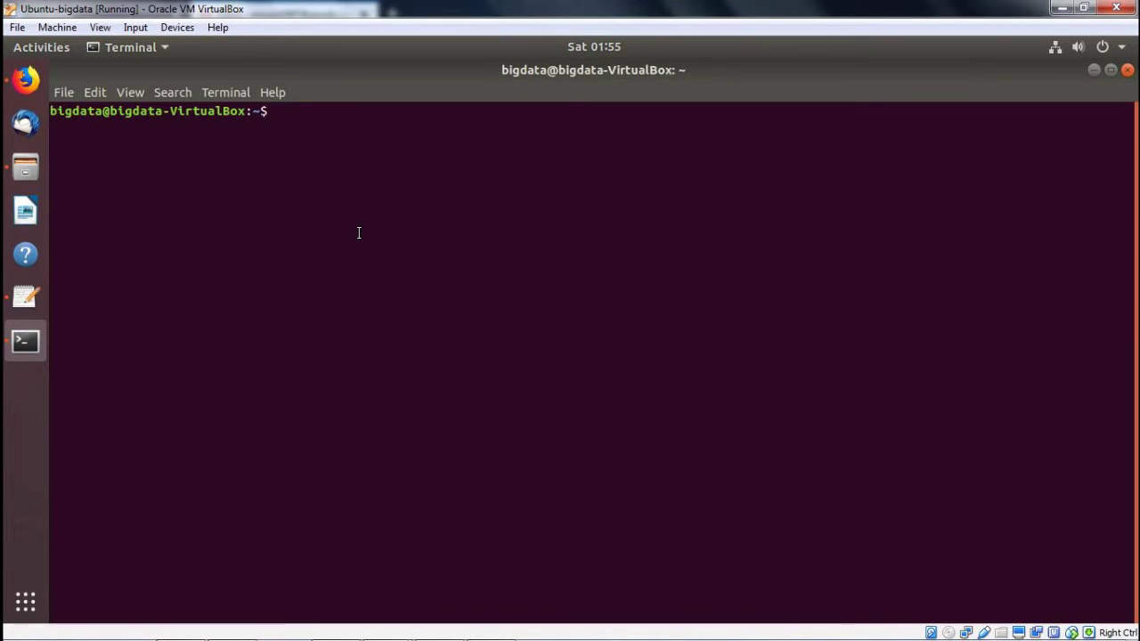
pyautogui.hotkey('ctrl', 'shift', 'v')
pyautogui.press('Return')
# - Change the terminal into the Downloads folder with cd Downloads/
pyautogui.hotkey('alt', 'Tab')
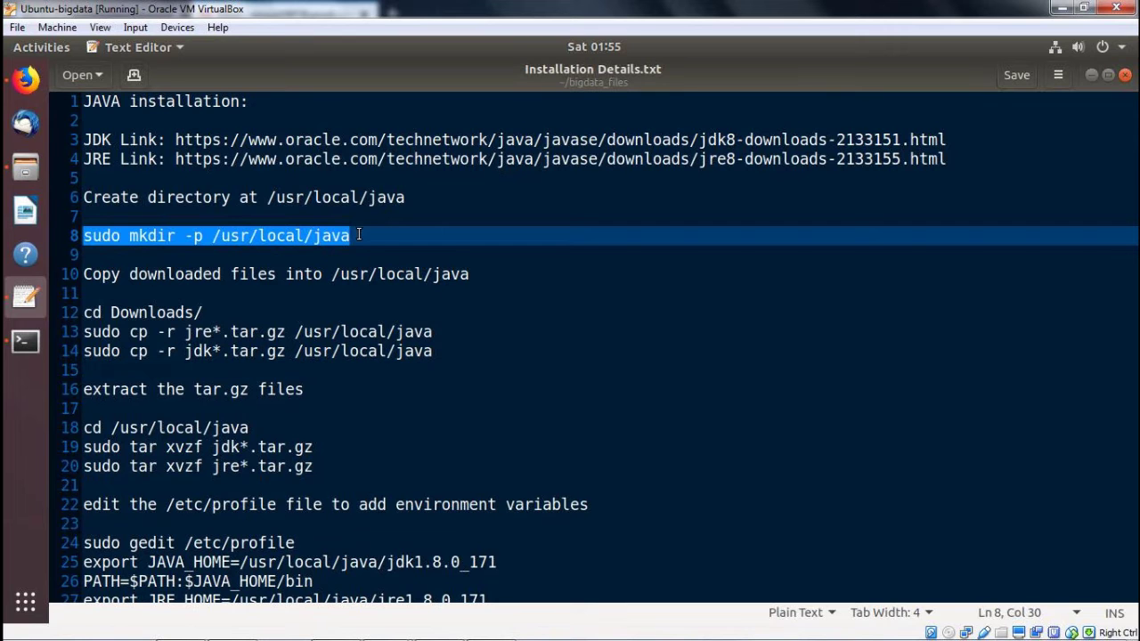
pyautogui.click(207, 312)
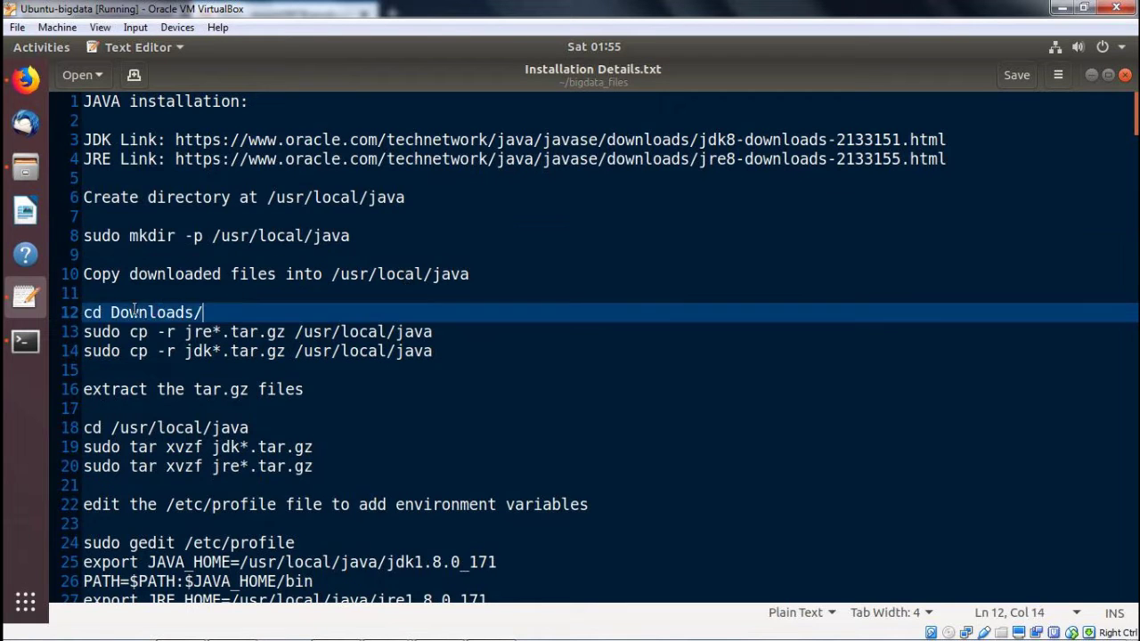
pyautogui.keyDown('shift'); pyautogui.click(84, 312); pyautogui.keyUp('shift')
pyautogui.hotkey('ctrl', 'c')
pyautogui.hotkey('alt', 'Tab')
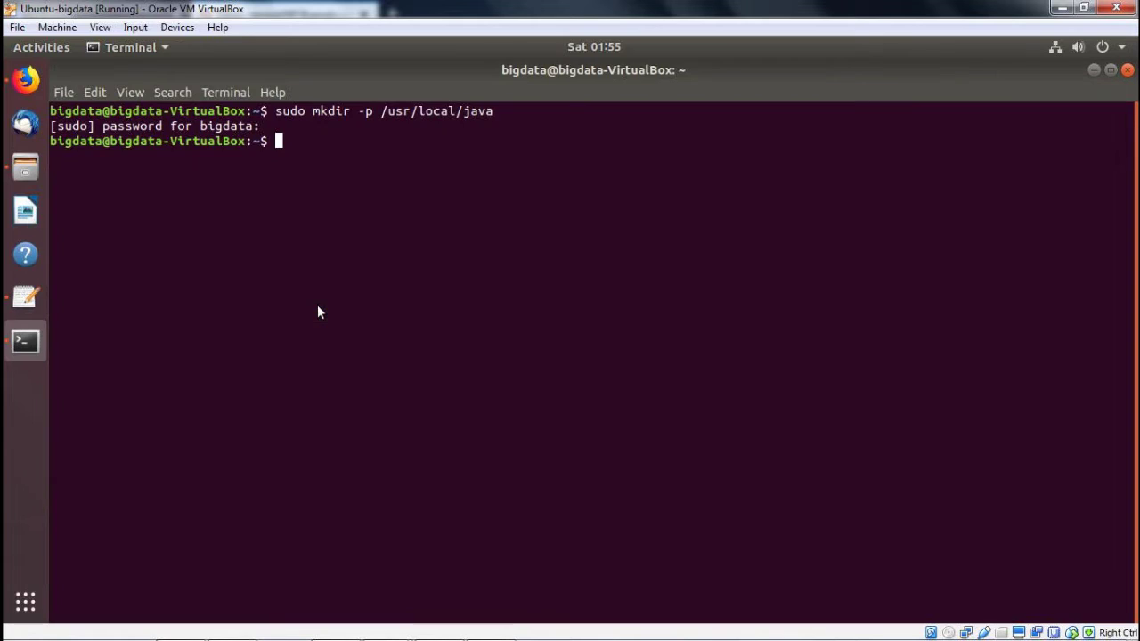
pyautogui.hotkey('ctrl', 'shift', 'v')
pyautogui.press('Return')
# - Copy the jre*.tar.gz and jdk*.tar.gz archives into /usr/local/java with sudo cp -r
pyautogui.hotkey('alt', 'Tab')
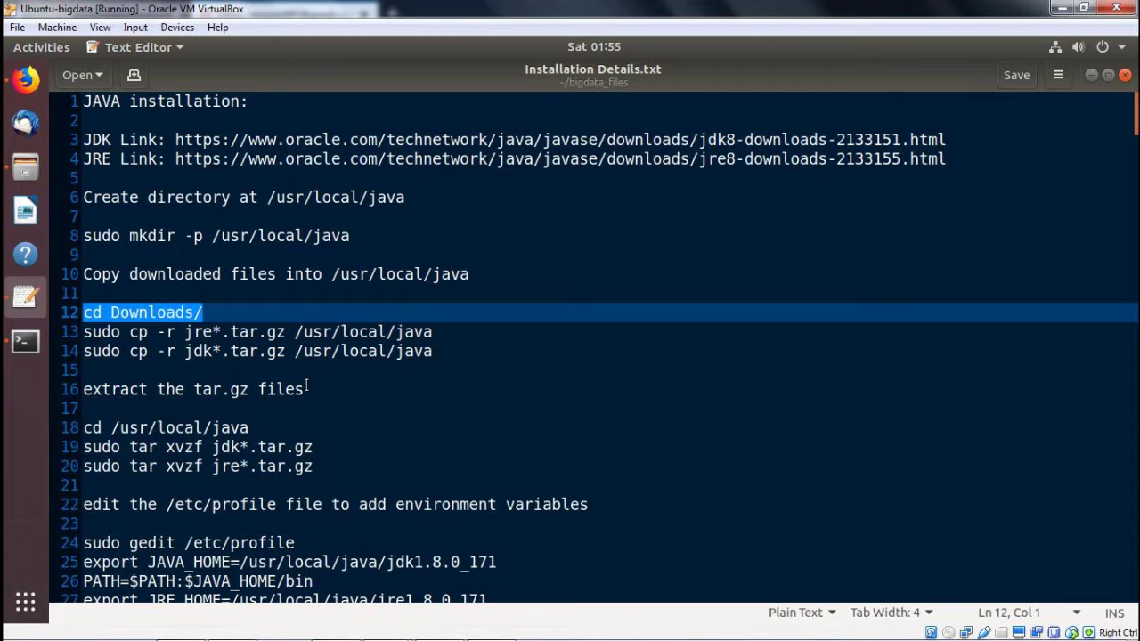
pyautogui.moveTo(433, 331); pyautogui.dragTo(76, 331)
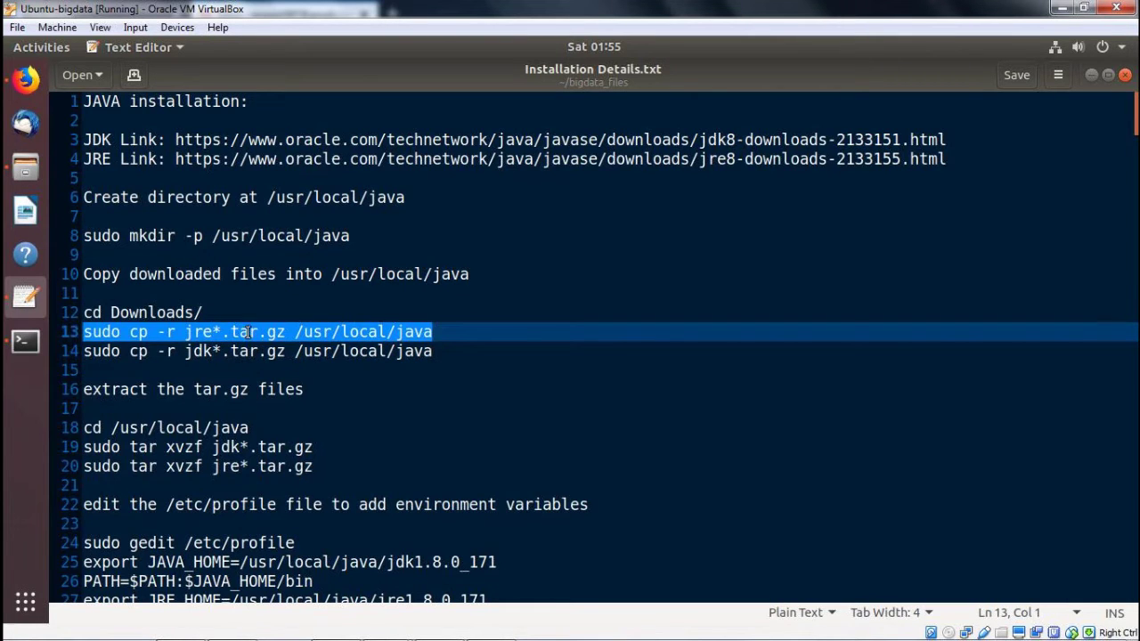
pyautogui.hotkey('ctrl', 'c')
pyautogui.hotkey('alt', 'Tab')
pyautogui.hotkey('ctrl', 'shift', 'v')
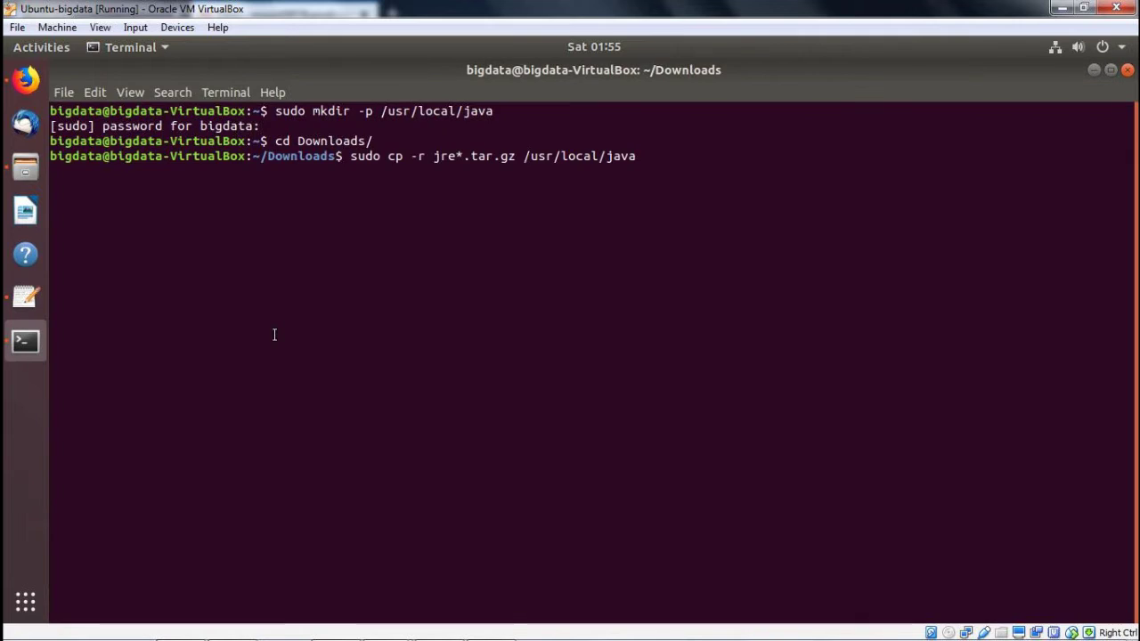
pyautogui.press('Return')
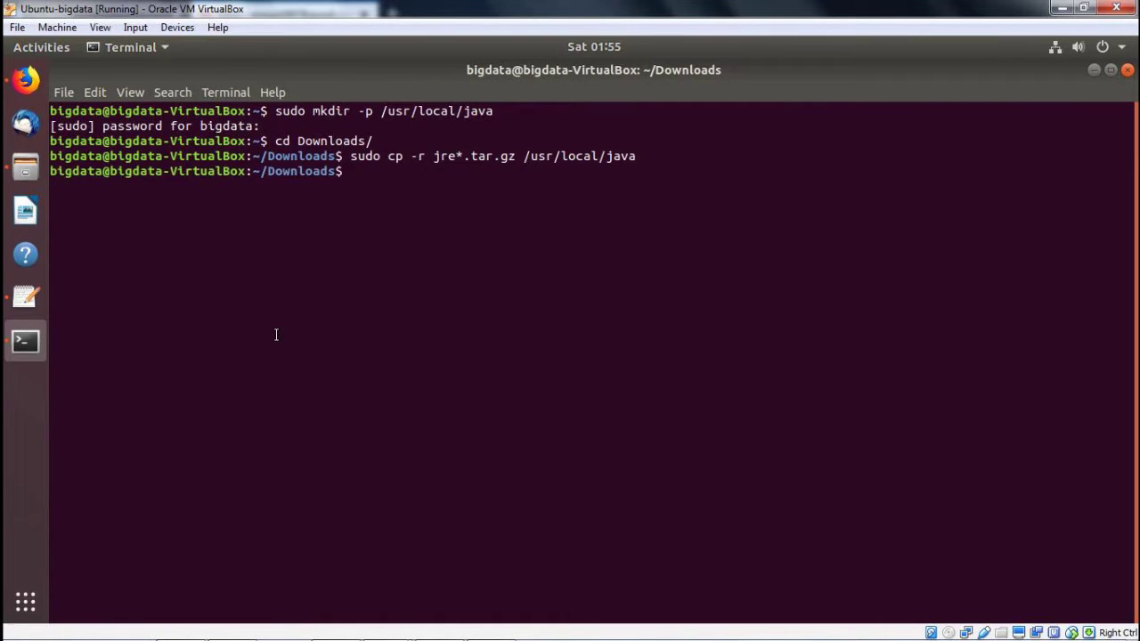
pyautogui.hotkey('alt', 'Tab')
pyautogui.moveTo(435, 353); pyautogui.dragTo(80, 351)
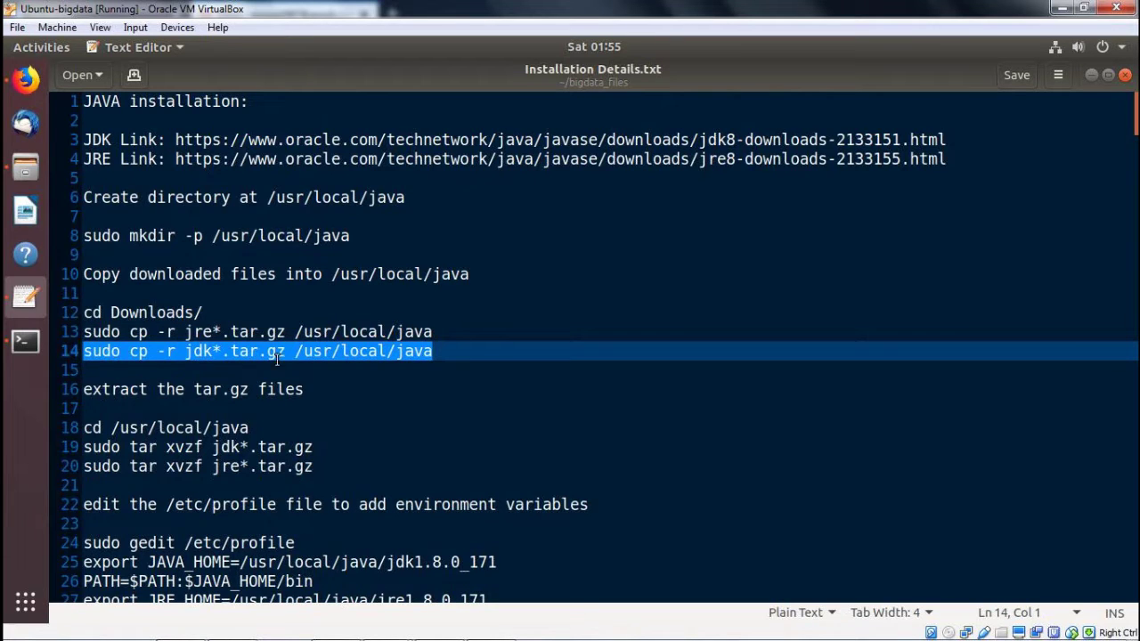
pyautogui.hotkey('alt', 'Tab')
pyautogui.hotkey('ctrl', 'shift', 'v')
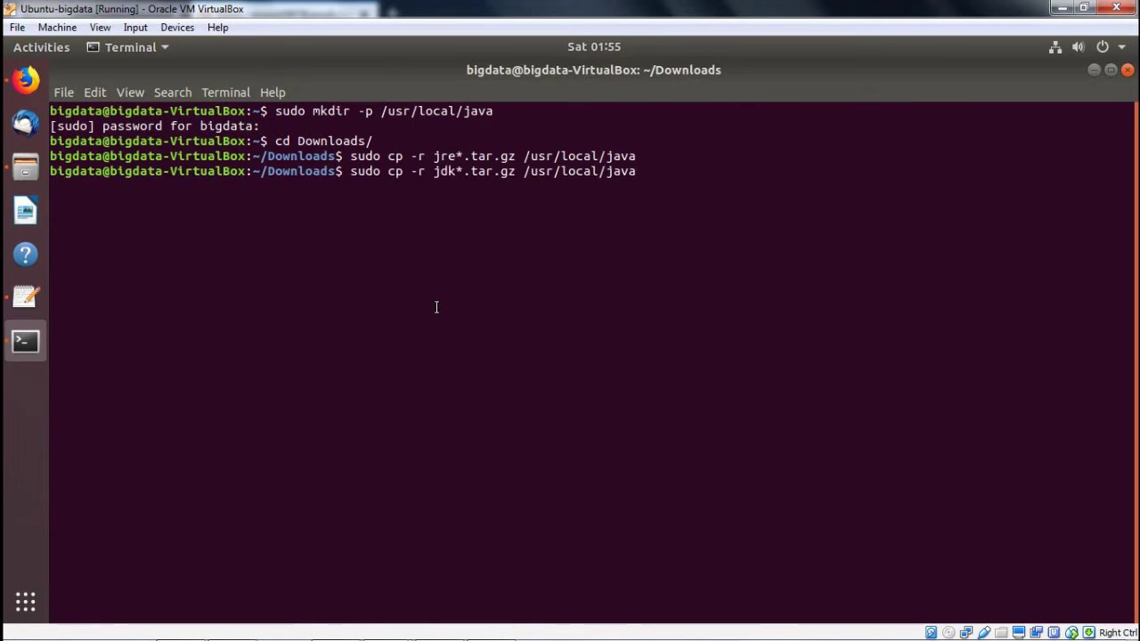
pyautogui.press('Return')
# - Select the cd /usr/local/java command on line 18 of the notes
pyautogui.hotkey('alt', 'Tab')
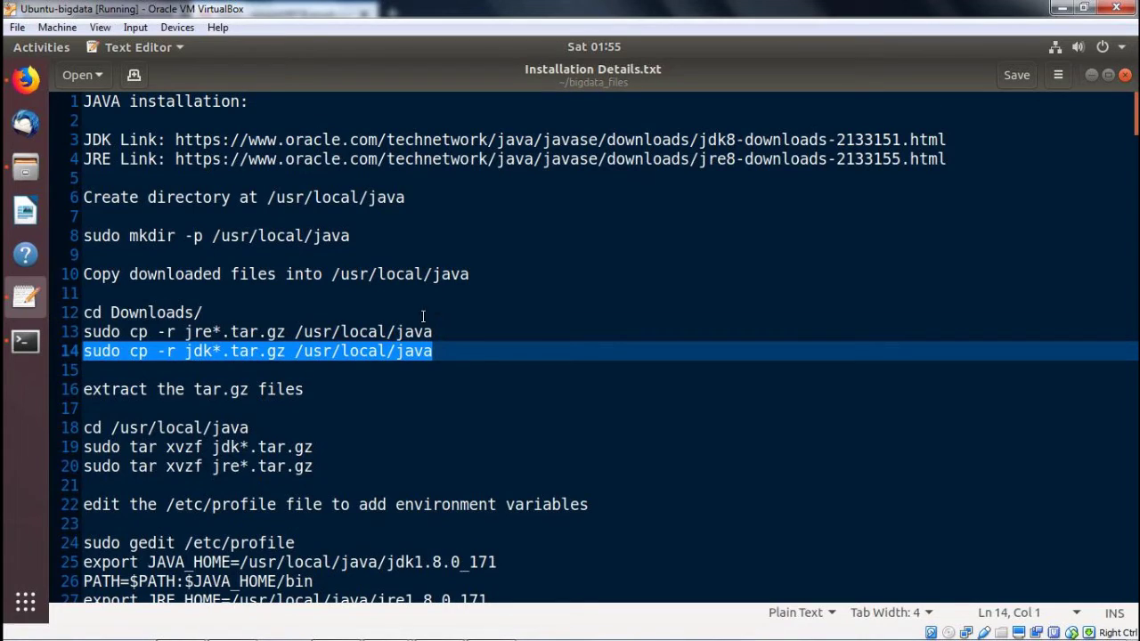
pyautogui.click(352, 370)
pyautogui.scroll(-1, 353, 371)
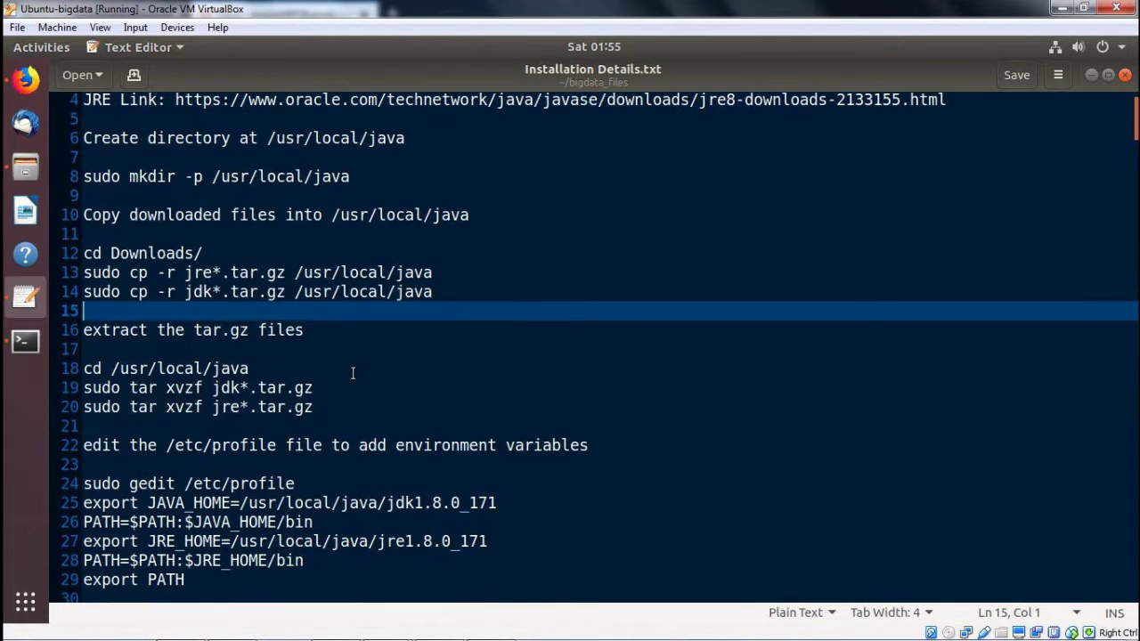
pyautogui.click(267, 368)
pyautogui.moveTo(251, 369); pyautogui.dragTo(83, 368)
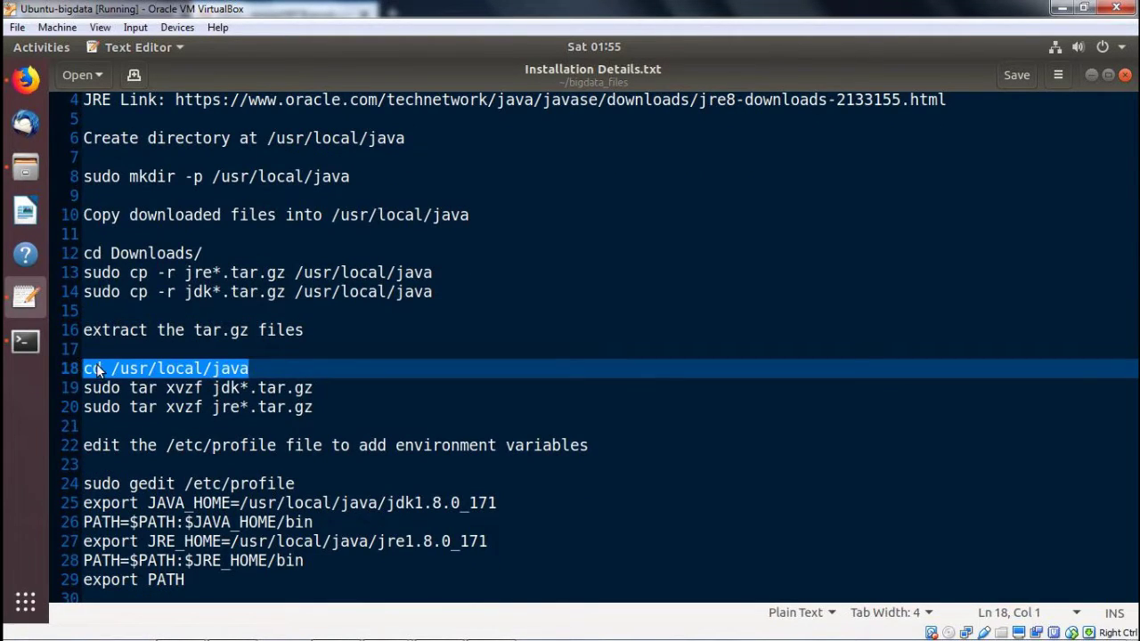
pyautogui.hotkey('alt', 'Tab')
# - Enter /usr/local/java and extract the JDK archive with sudo tar xvzf jdk*.tar.gz
pyautogui.middleClick(354, 361)
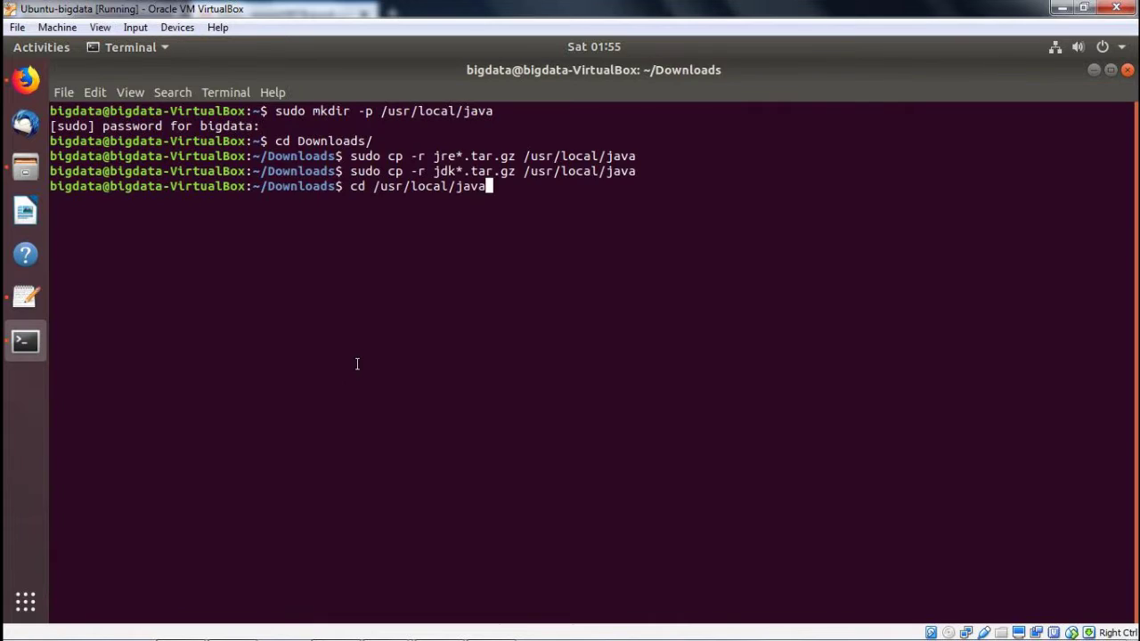
pyautogui.press('Return')
pyautogui.hotkey('alt', 'Tab')
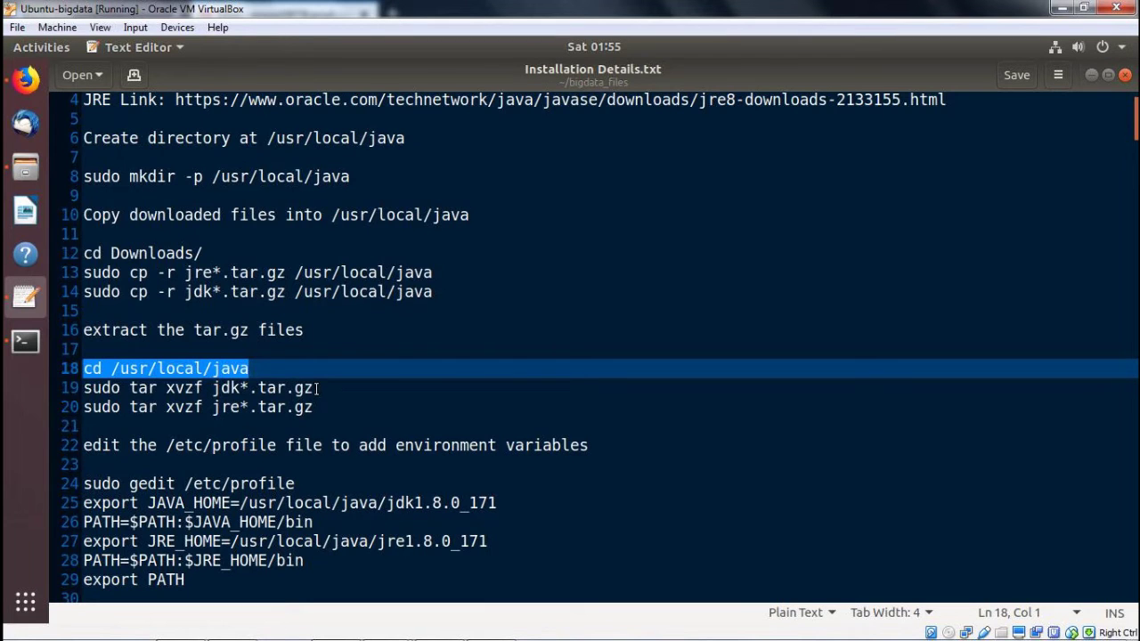
pyautogui.moveTo(317, 388); pyautogui.dragTo(82, 388)
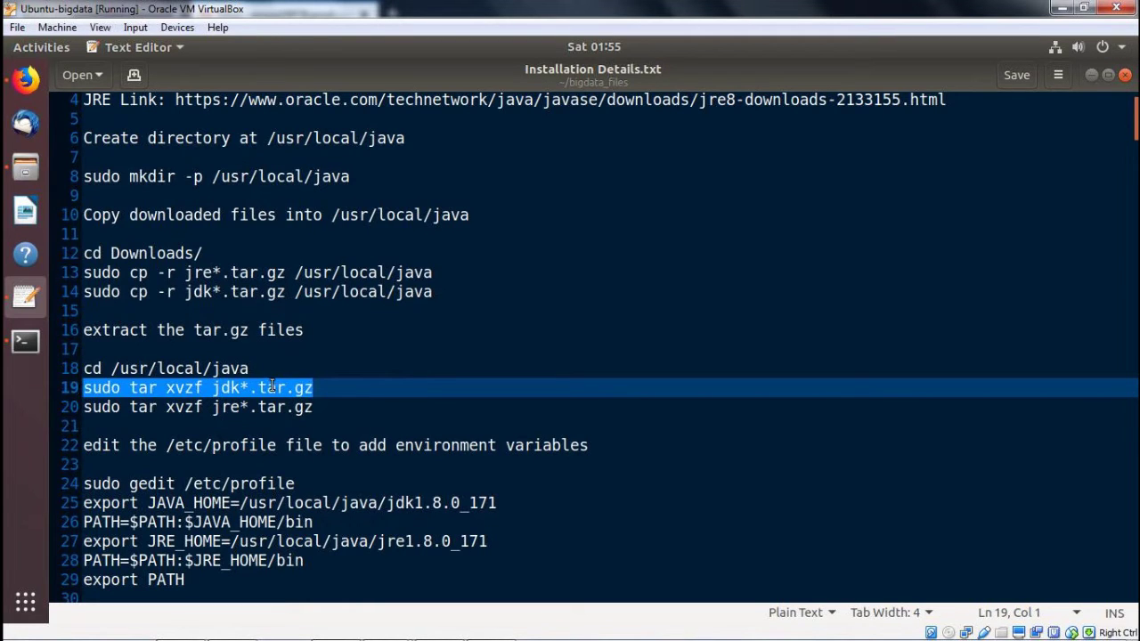
pyautogui.hotkey('alt', 'Tab')
pyautogui.middleClick(392, 372)
pyautogui.press('Return')
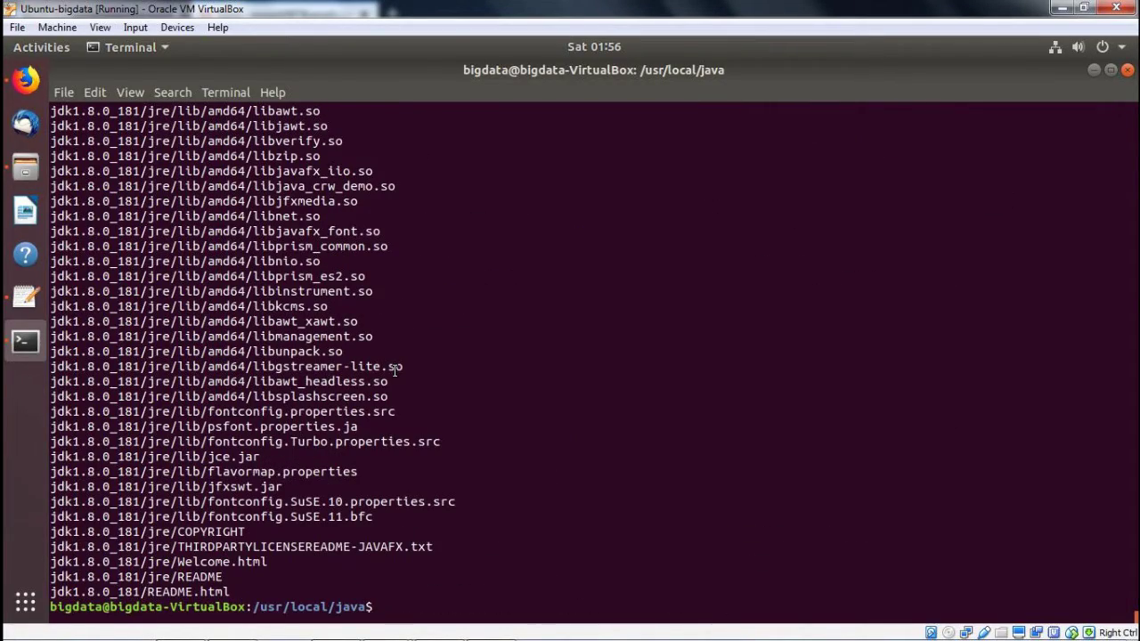
# - Extract the JRE archive with sudo tar xvzf jre*.tar.gz, then select the /etc/profile editing command
pyautogui.hotkey('alt', 'Tab')
pyautogui.moveTo(313, 407); pyautogui.dragTo(73, 409)
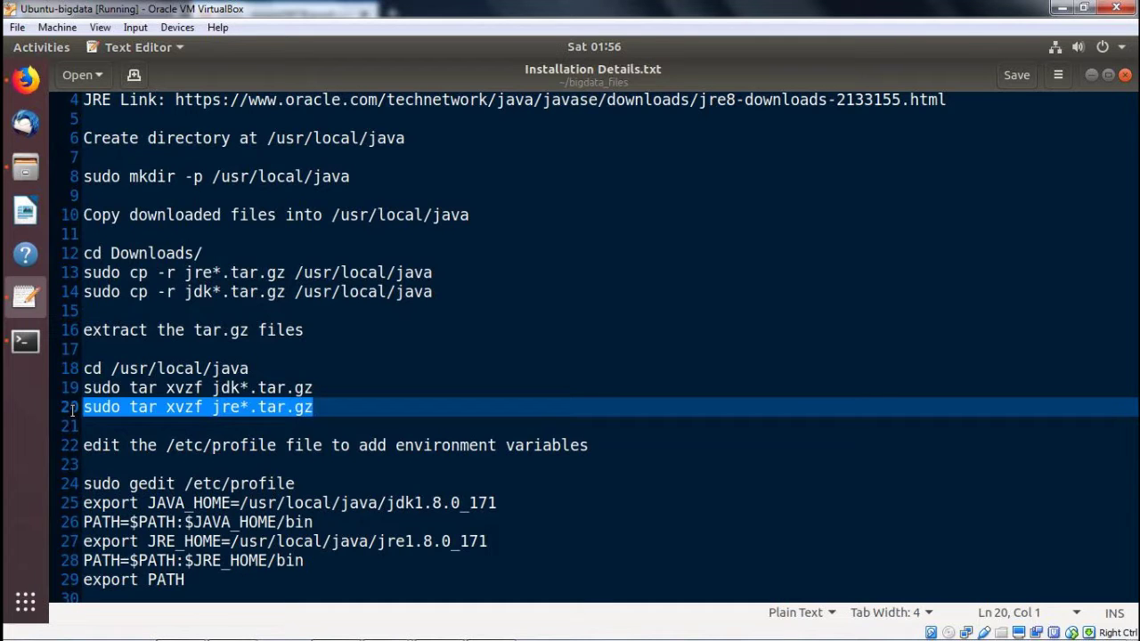
pyautogui.hotkey('alt', 'Tab')
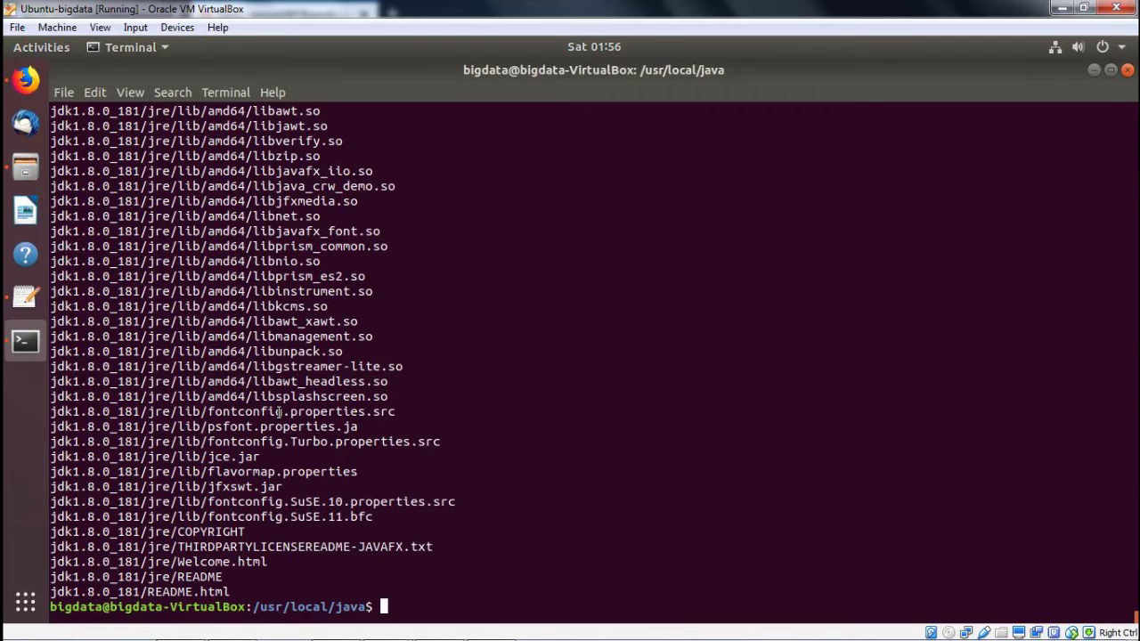
pyautogui.hotkey('ctrl', 'shift', 'v')
pyautogui.press('Return')
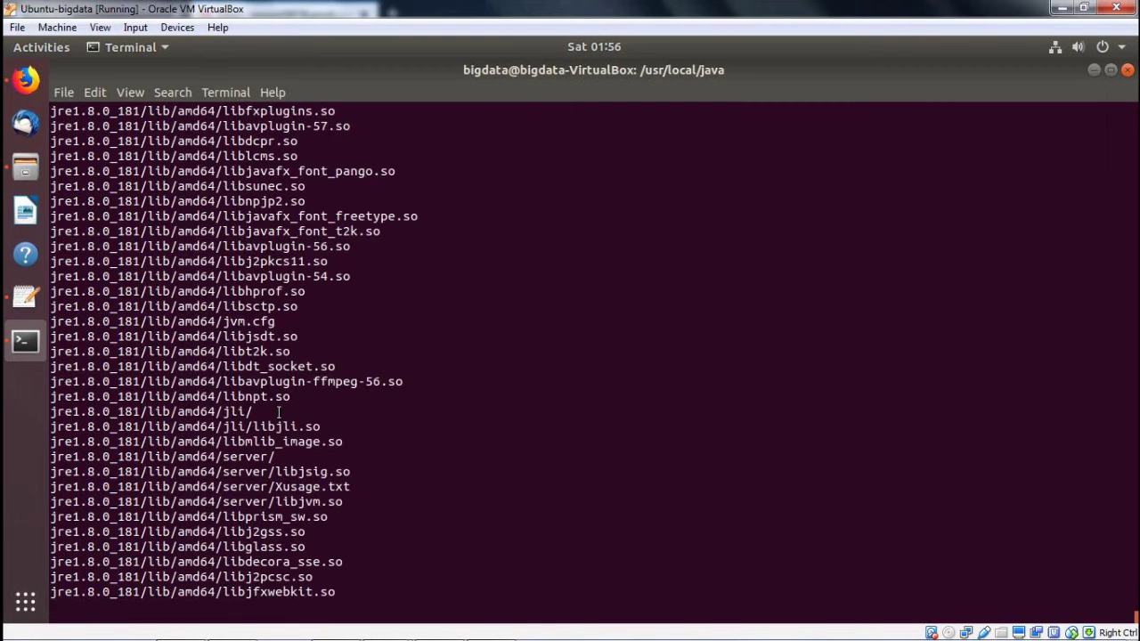
pyautogui.hotkey('alt', 'Tab')
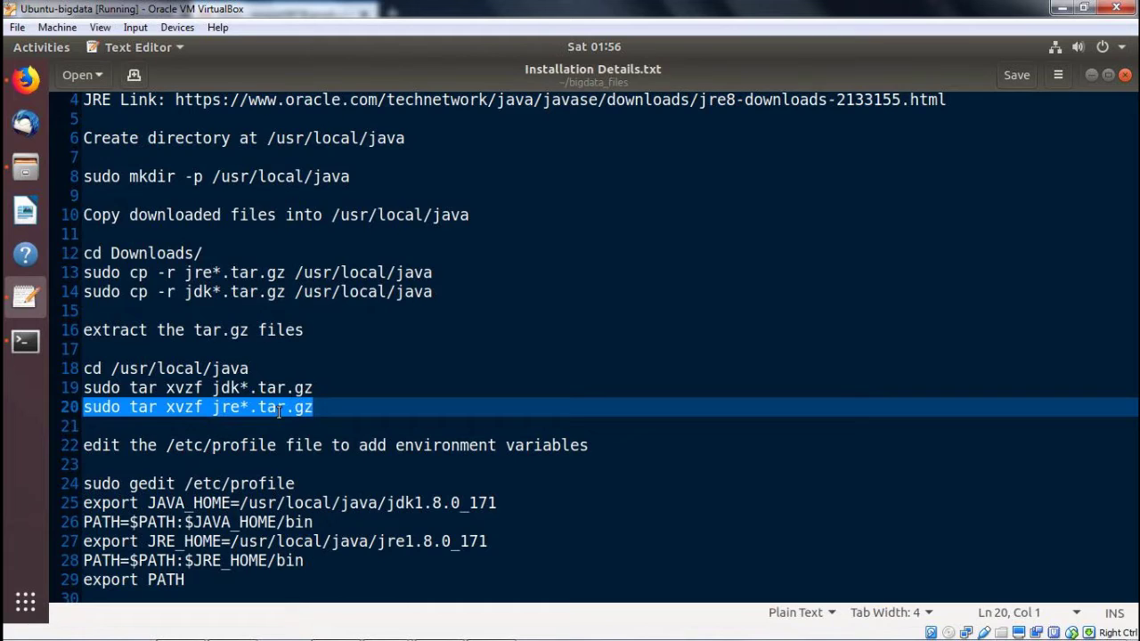
pyautogui.moveTo(296, 484); pyautogui.dragTo(83, 482)
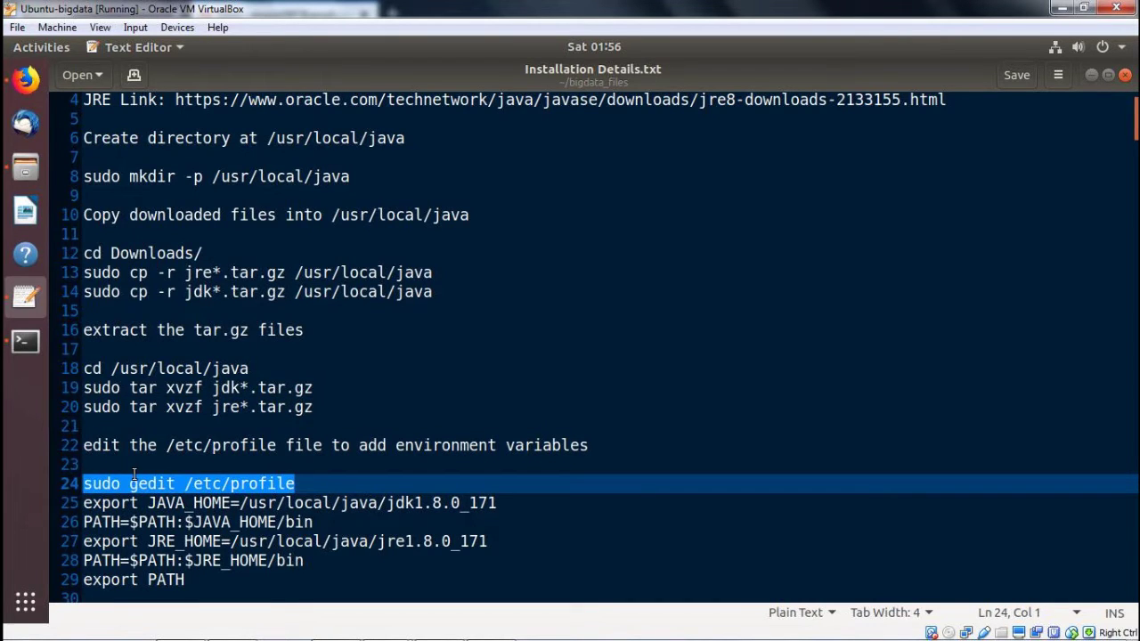
# - Open /etc/profile with sudo gedit and add a blank line at its end
pyautogui.hotkey('ctrl', 'c')
pyautogui.hotkey('alt', 'Tab')
pyautogui.hotkey('ctrl', 'shift', 'v')
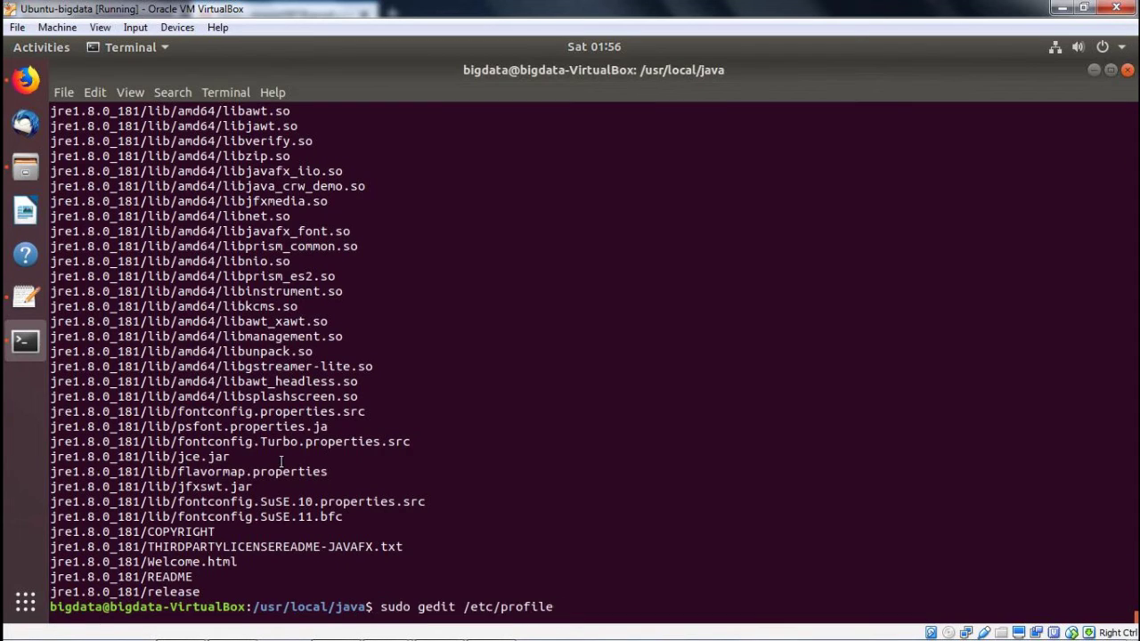
pyautogui.press('Return')
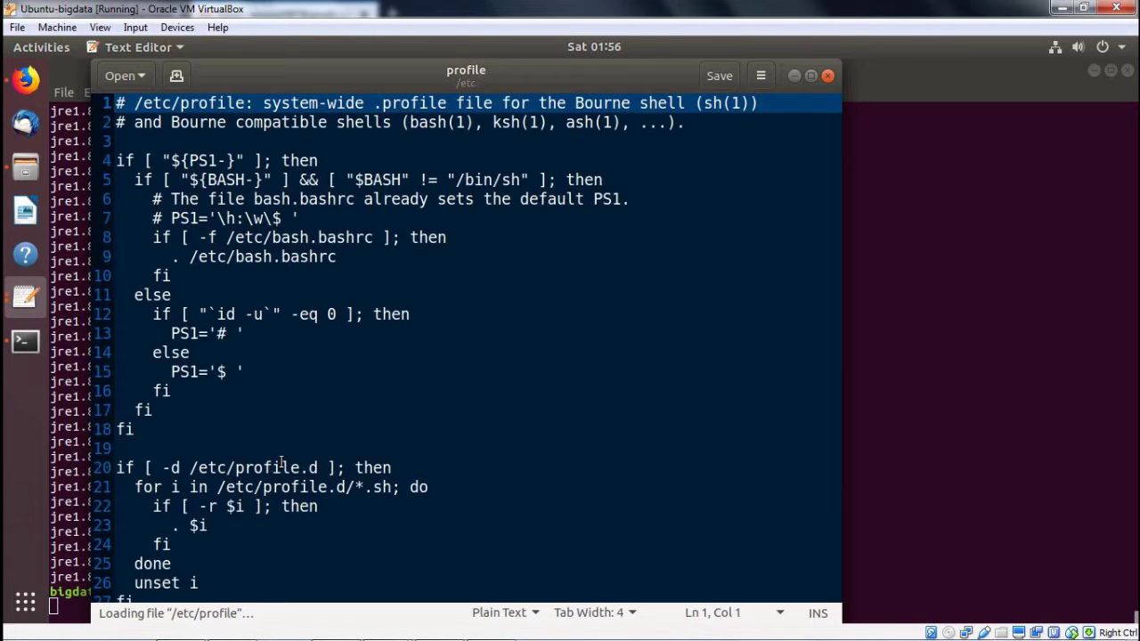
pyautogui.click(209, 591)
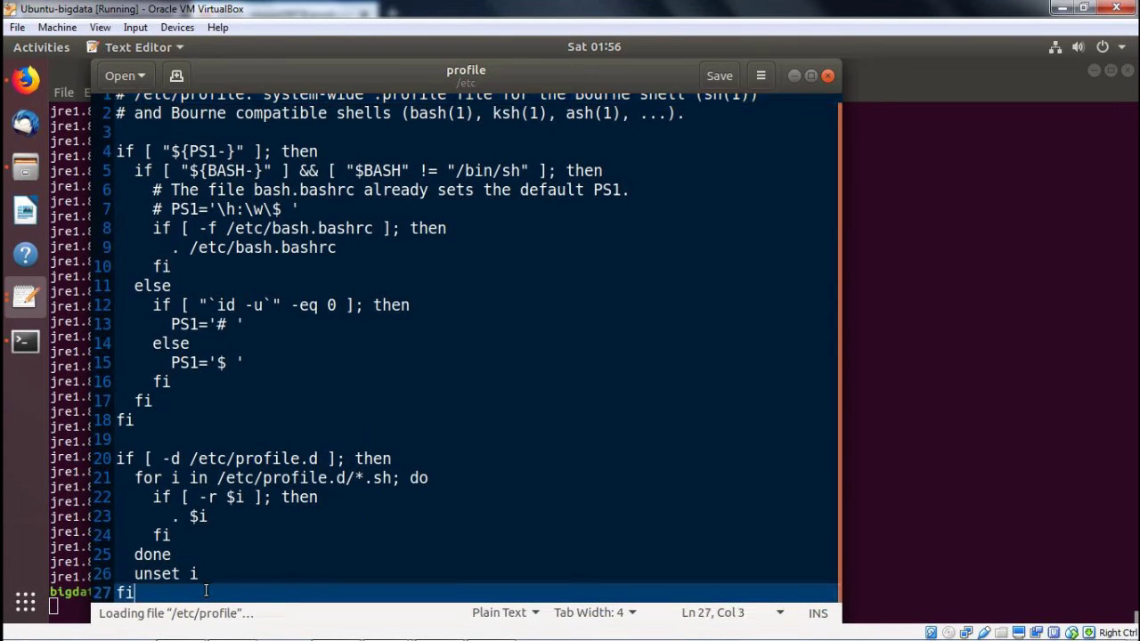
pyautogui.press('Return')
pyautogui.press('Return')
# - Select export lines 25–29 in Installation Details.txt, then return to the terminal
pyautogui.hotkey('alt', 'Tab')
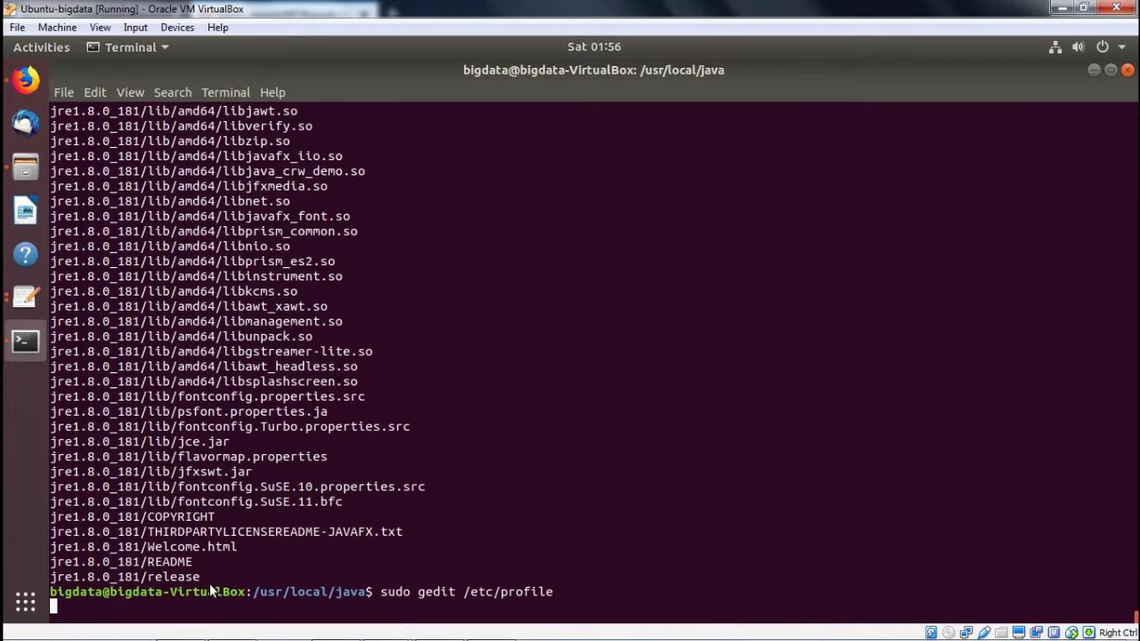
pyautogui.hotkey('alt', 'Tab')
pyautogui.press('Tab')
pyautogui.press('Tab')
pyautogui.press('Tab')
pyautogui.press('Tab')
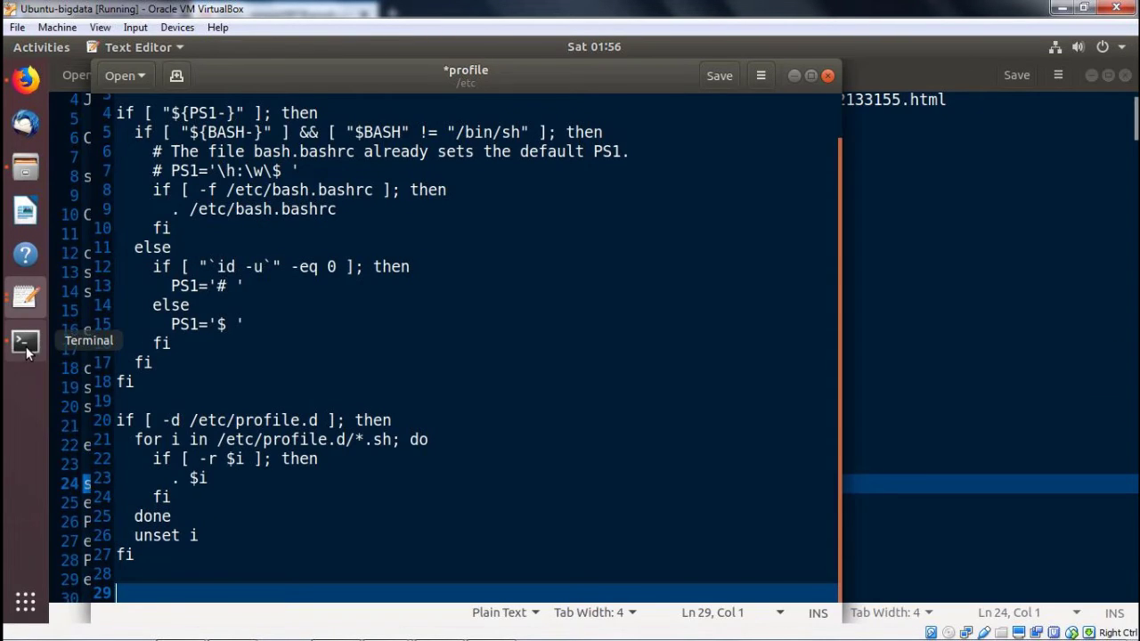
pyautogui.click(25, 296)
pyautogui.click(105, 363)
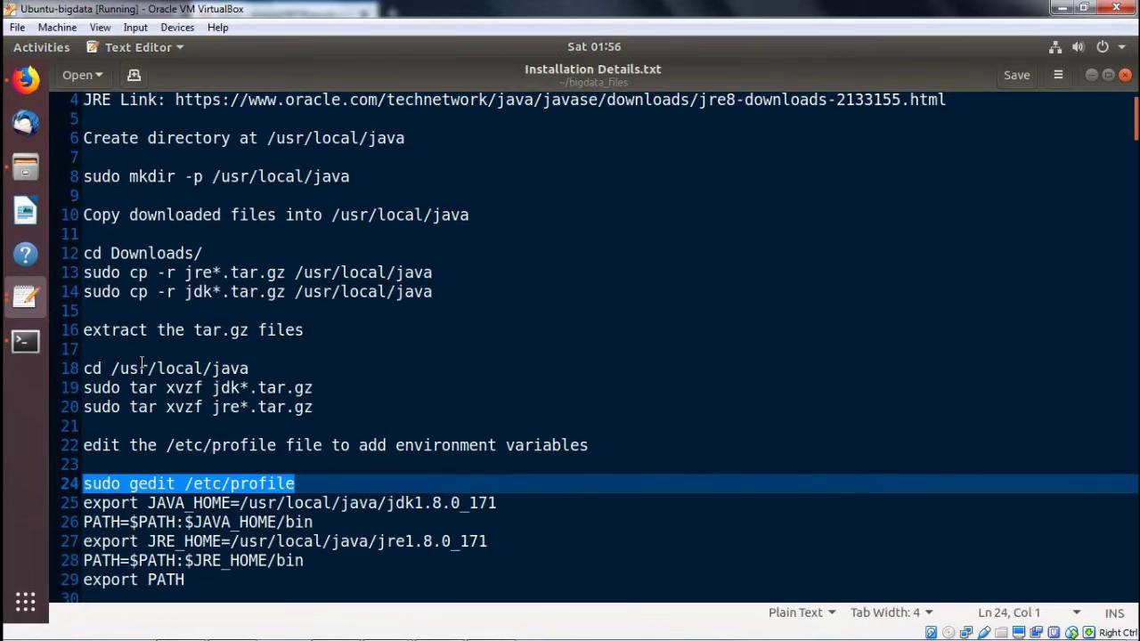
pyautogui.click(213, 577)
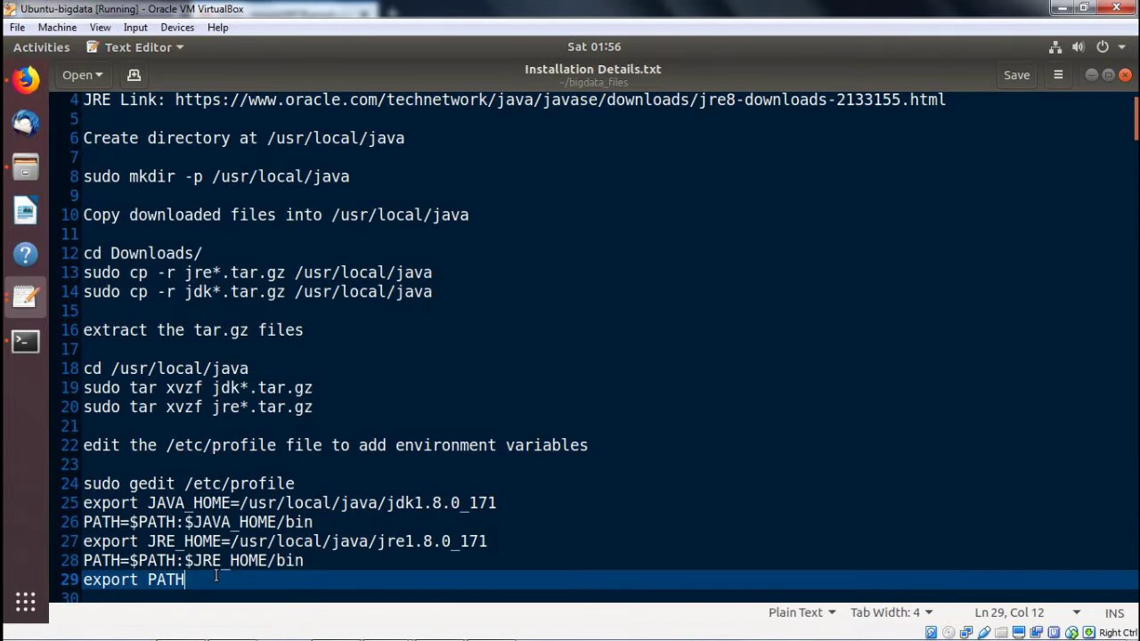
pyautogui.moveTo(201, 577); pyautogui.dragTo(78, 508)
pyautogui.hotkey('ctrl', 'c')
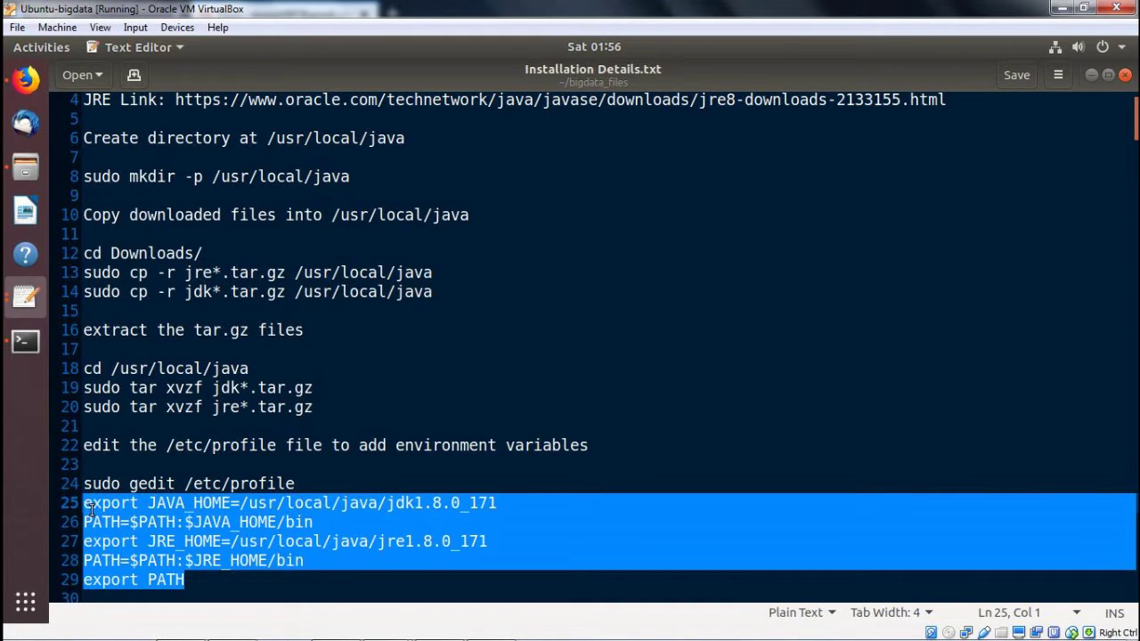
pyautogui.click(25, 341)
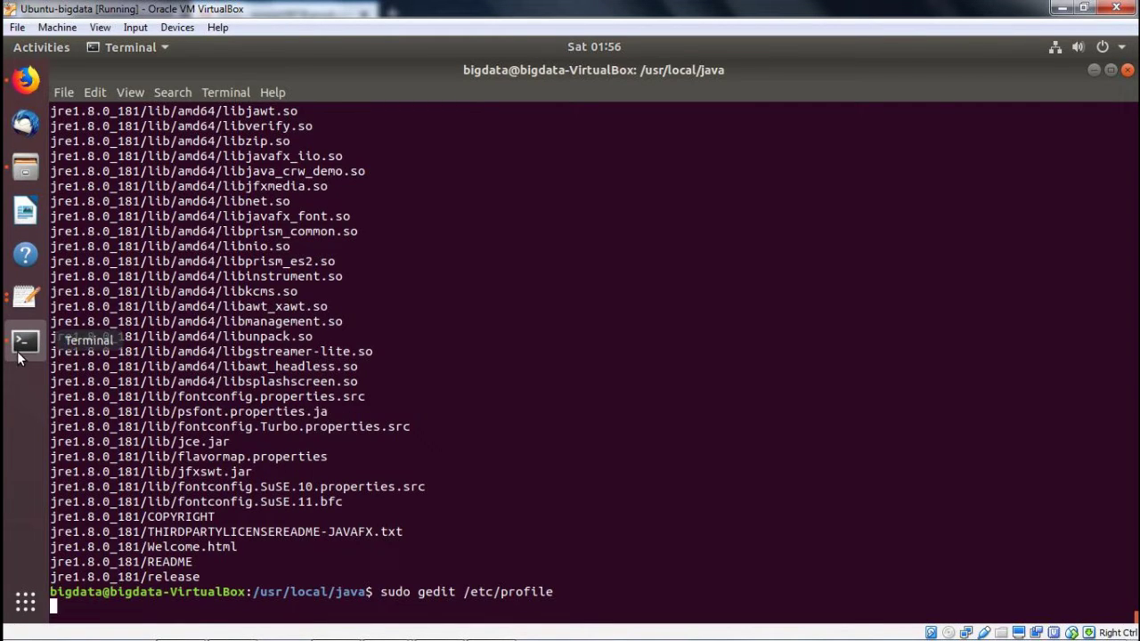
# - Open a second terminal, cd to /usr/local/java and ls to confirm jdk1.8.0_181 and jre1.8.0_181
pyautogui.click(22, 608)
pyautogui.click(511, 583)
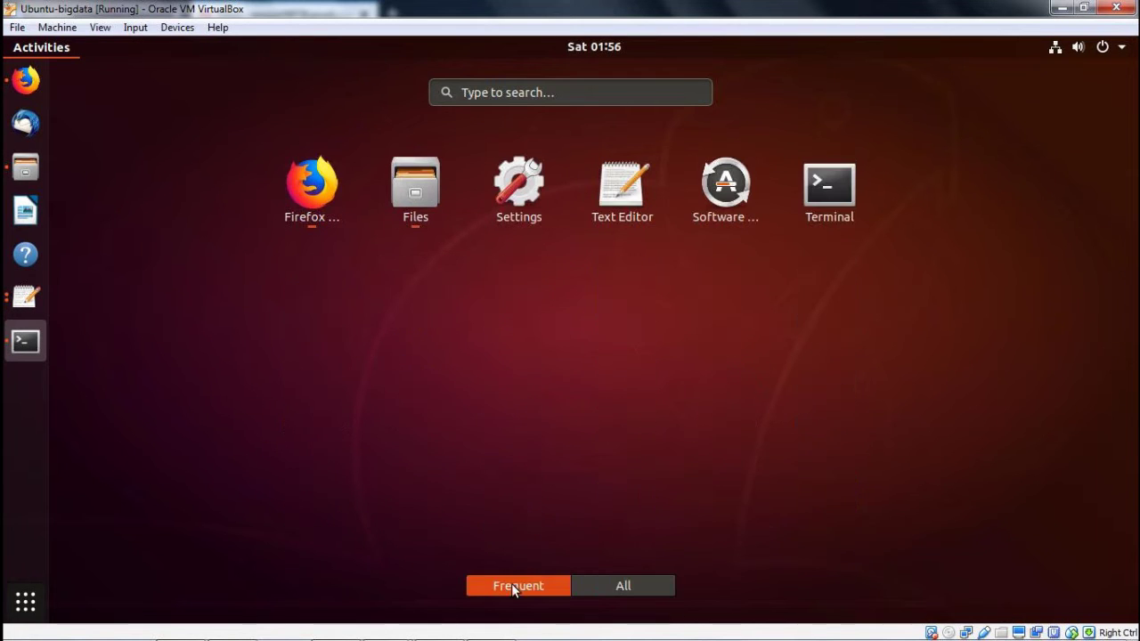
pyautogui.click(829, 189)
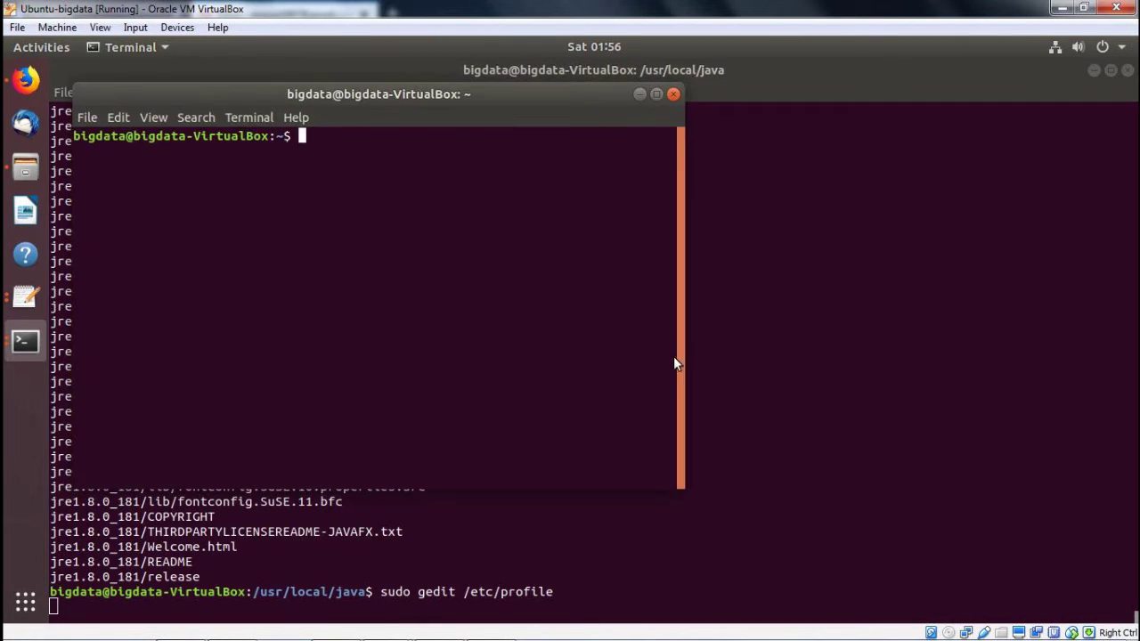
pyautogui.moveTo(443, 100); pyautogui.dragTo(867, 146)
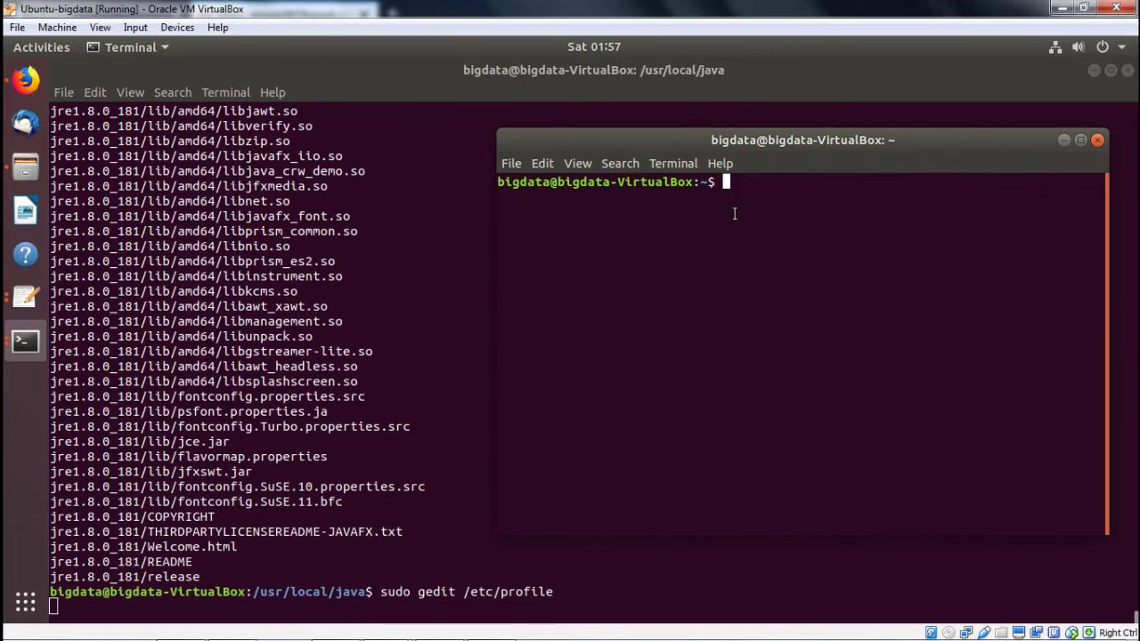
pyautogui.write('cd /usr/local/')
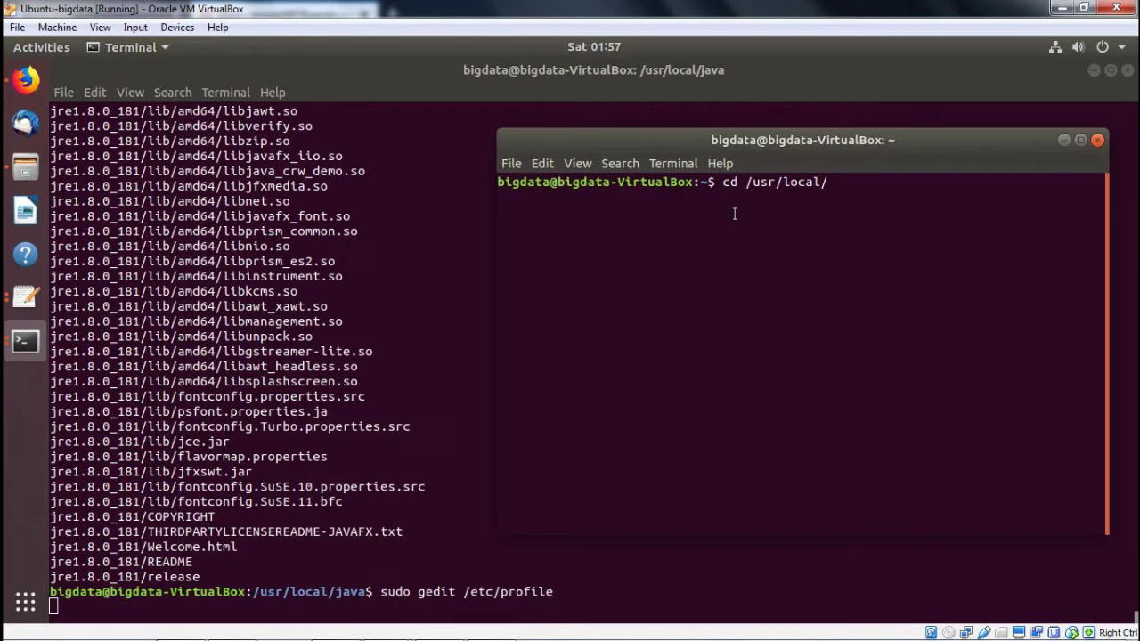
pyautogui.write('ja')
pyautogui.press('Tab')
pyautogui.press('Return')
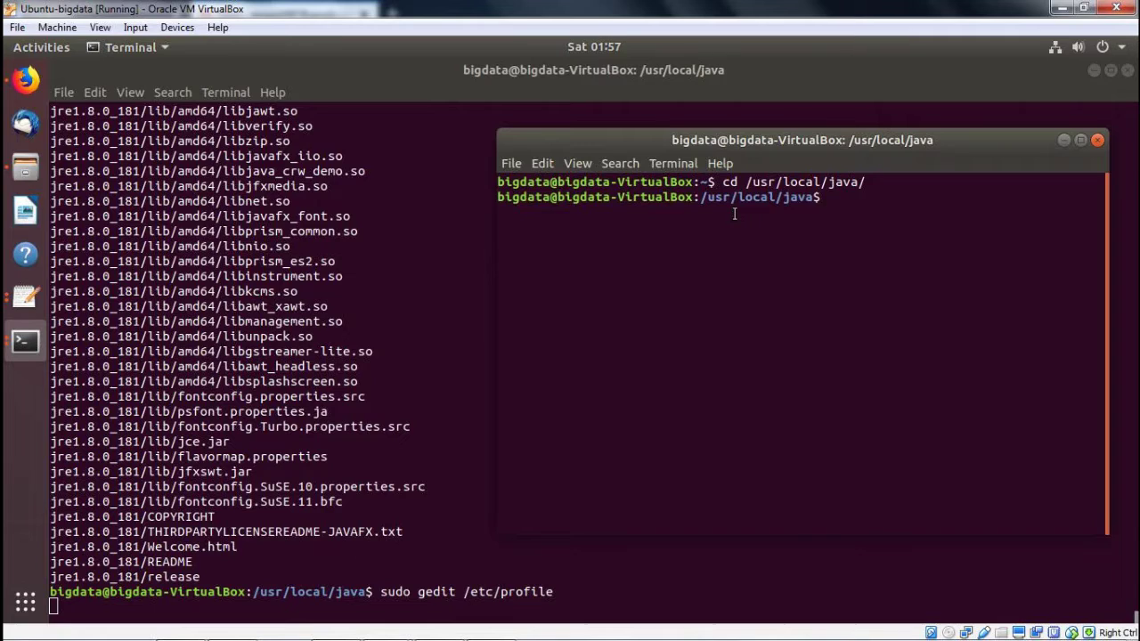
pyautogui.write('ls')
pyautogui.press('Return')
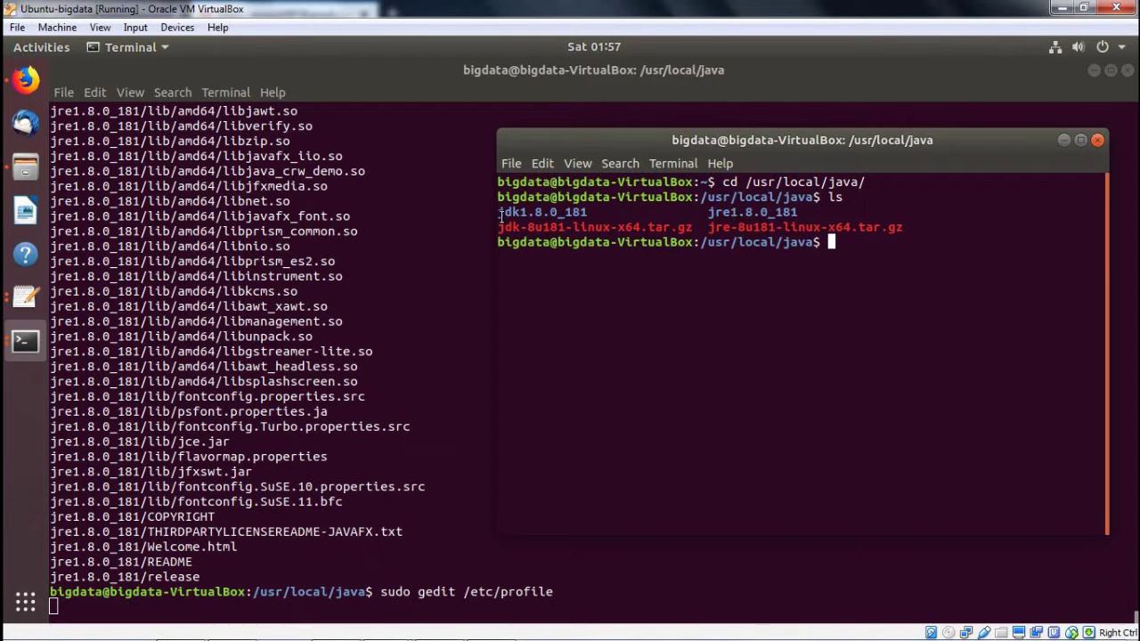
pyautogui.moveTo(499, 212); pyautogui.dragTo(800, 212)
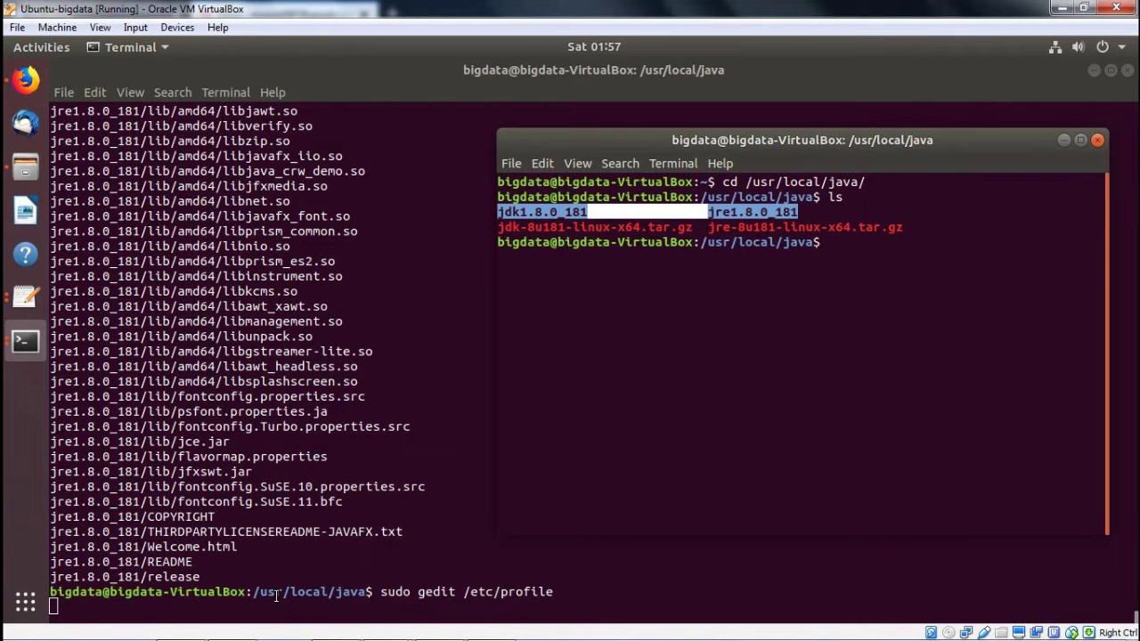
pyautogui.click(25, 296)
# - Copy export lines 25–29 from the notes and paste them at the end of /etc/profile
pyautogui.click(130, 236)
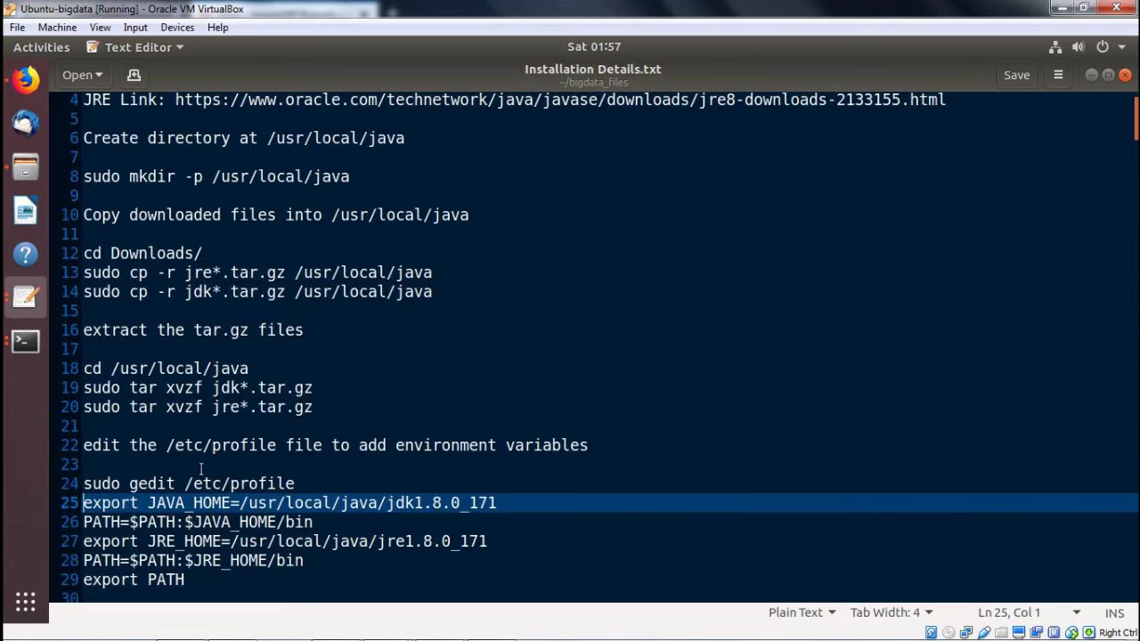
pyautogui.click(196, 579)
pyautogui.moveTo(187, 579); pyautogui.dragTo(80, 504)
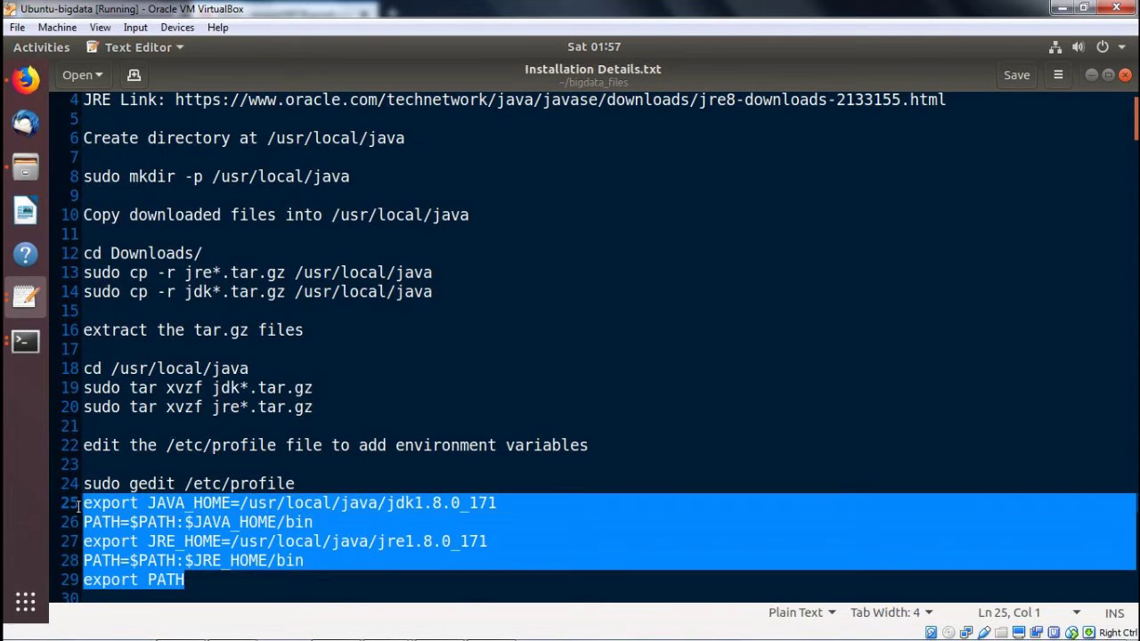
pyautogui.click(25, 297)
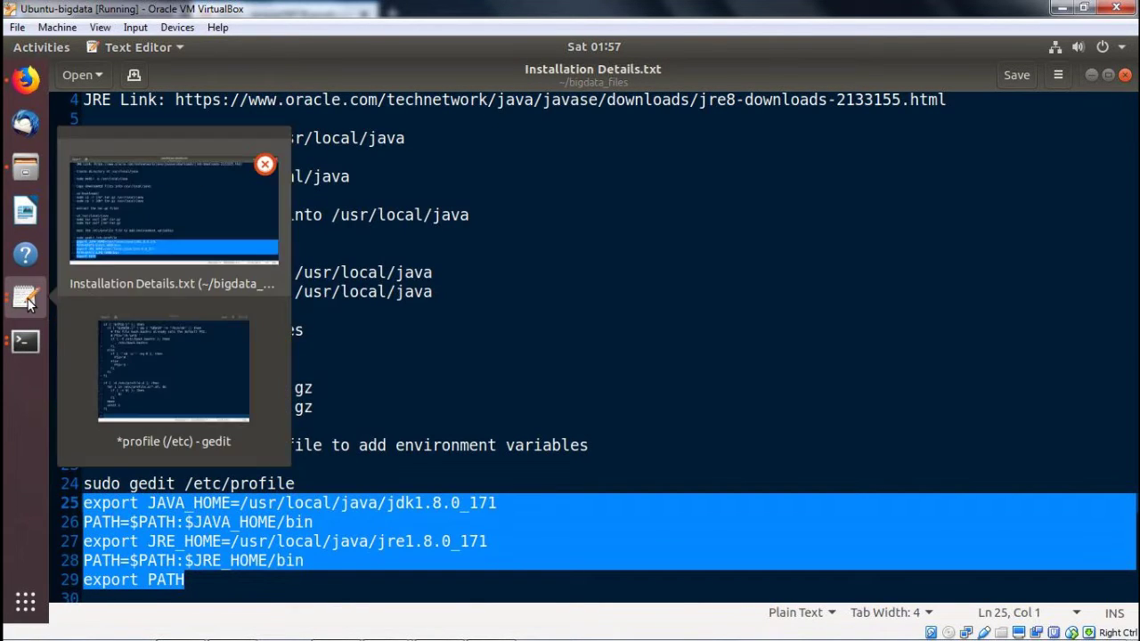
pyautogui.click(134, 383)
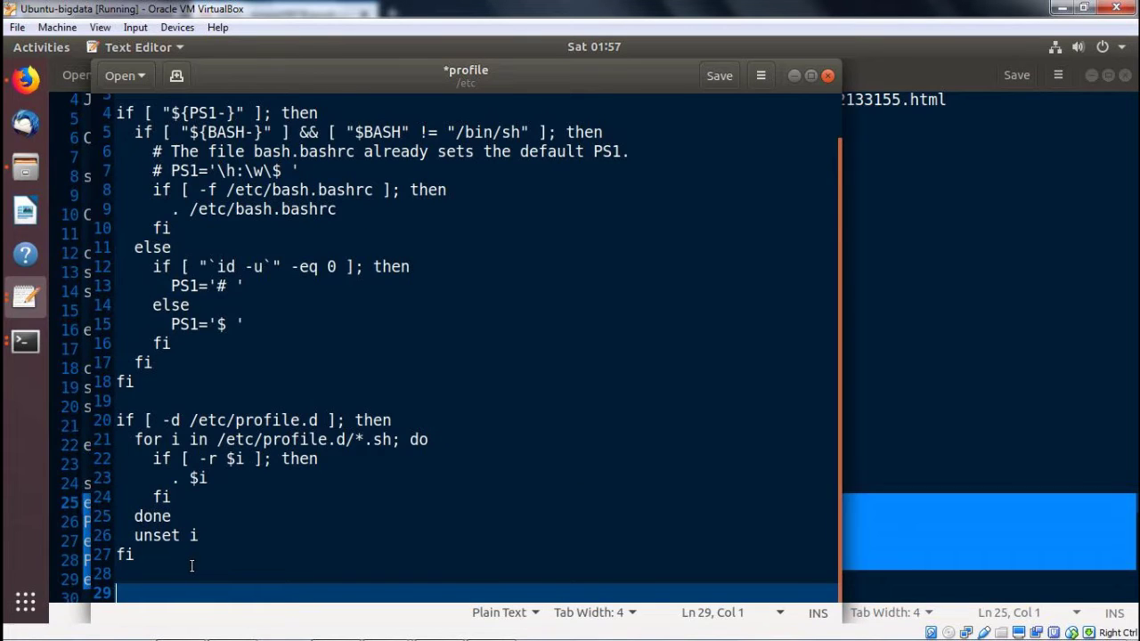
pyautogui.hotkey('ctrl', 'v')
# - Change the JAVA_HOME and JRE_HOME versions from 1.8.0_171 to 1.8.0_181
pyautogui.click(593, 520)
pyautogui.hotkey('shift', 'Left')
pyautogui.hotkey('shift', 'Left')
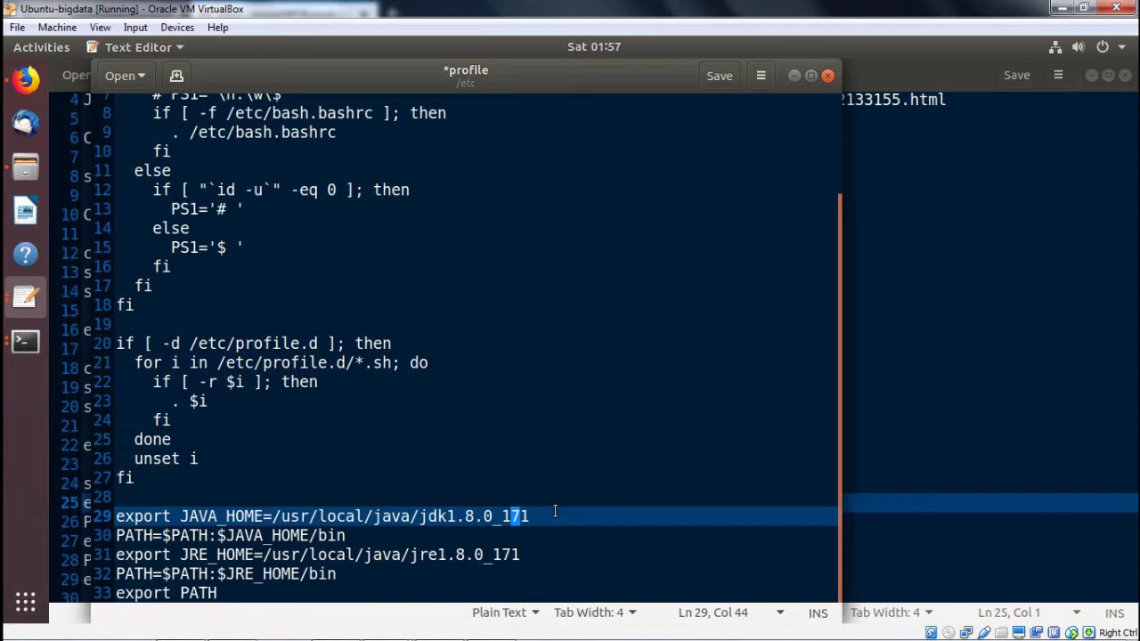
pyautogui.write('81')
pyautogui.click(513, 554)
pyautogui.hotkey('shift', 'Left')
pyautogui.write('8')
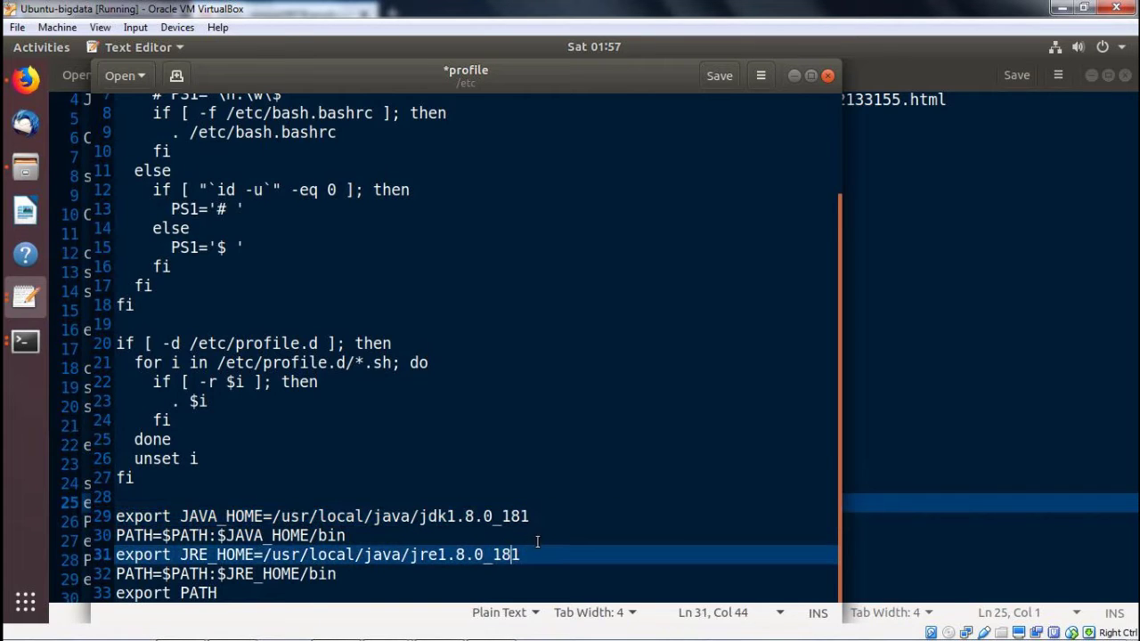
# - Check the paths against the folder listing, save /etc/profile, and close the editor and second terminal
pyautogui.click(27, 342)
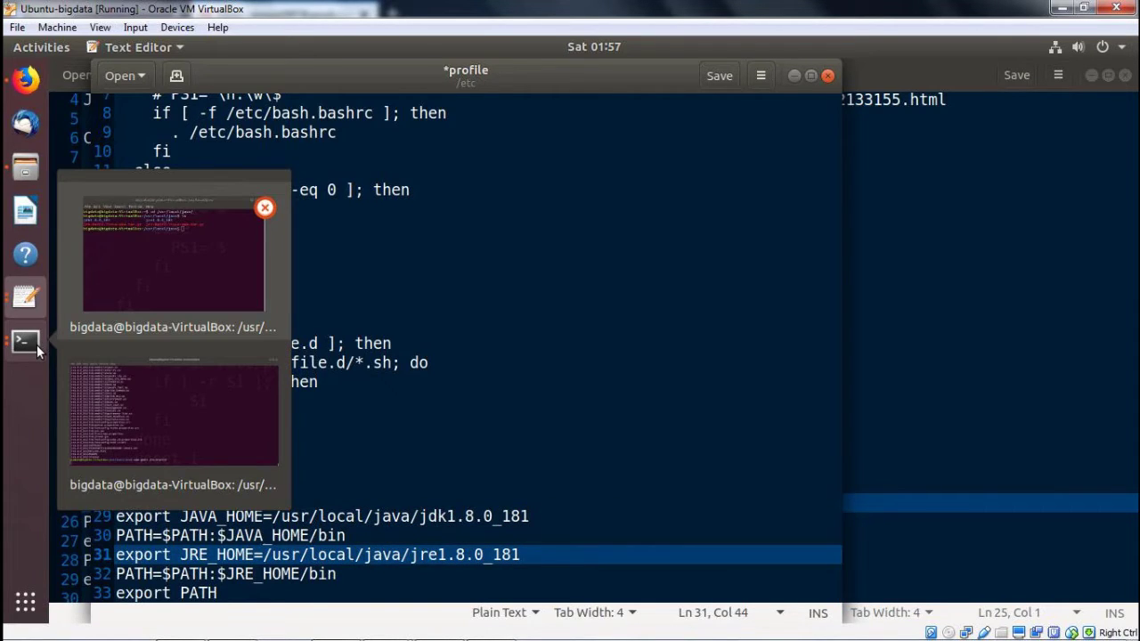
pyautogui.click(148, 282)
pyautogui.moveTo(823, 138); pyautogui.dragTo(888, 118)
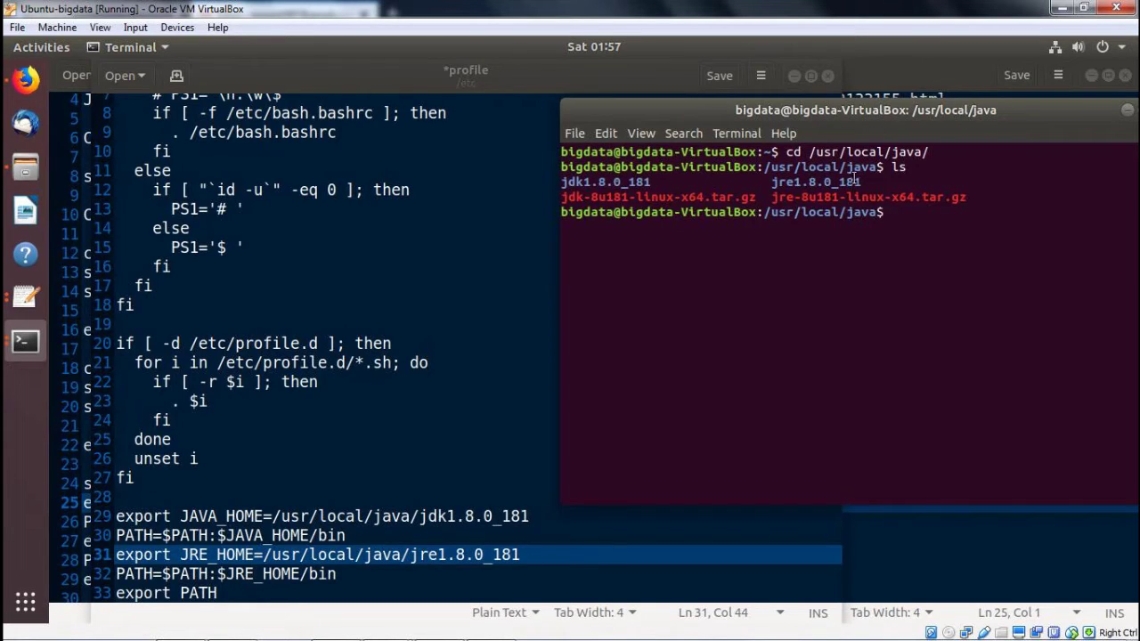
pyautogui.click(337, 587)
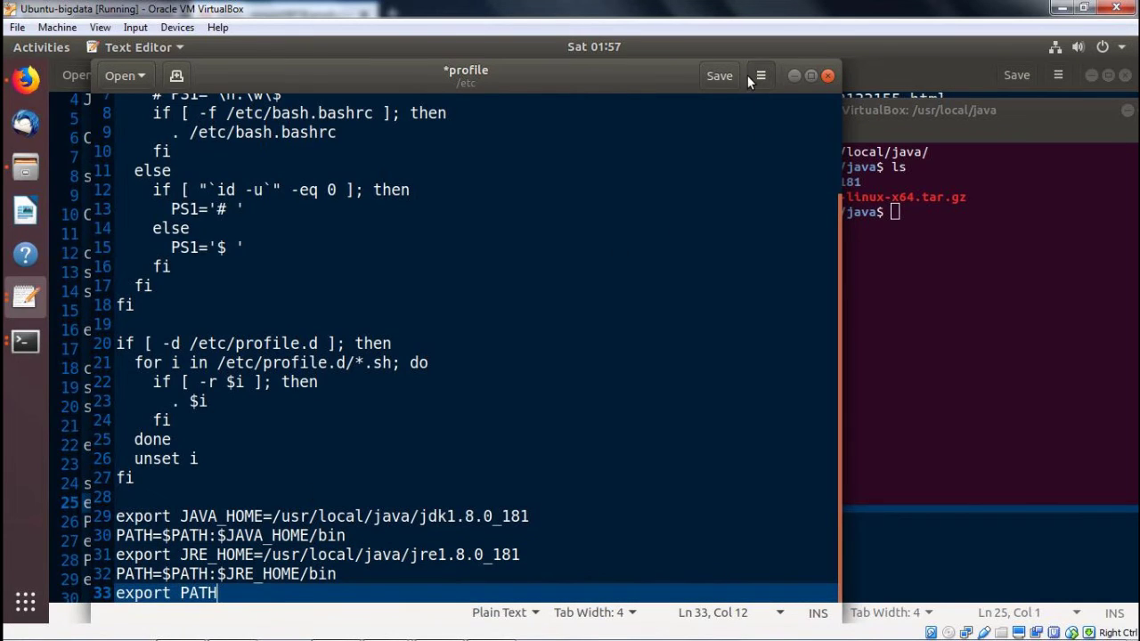
pyautogui.click(710, 79)
pyautogui.click(955, 115)
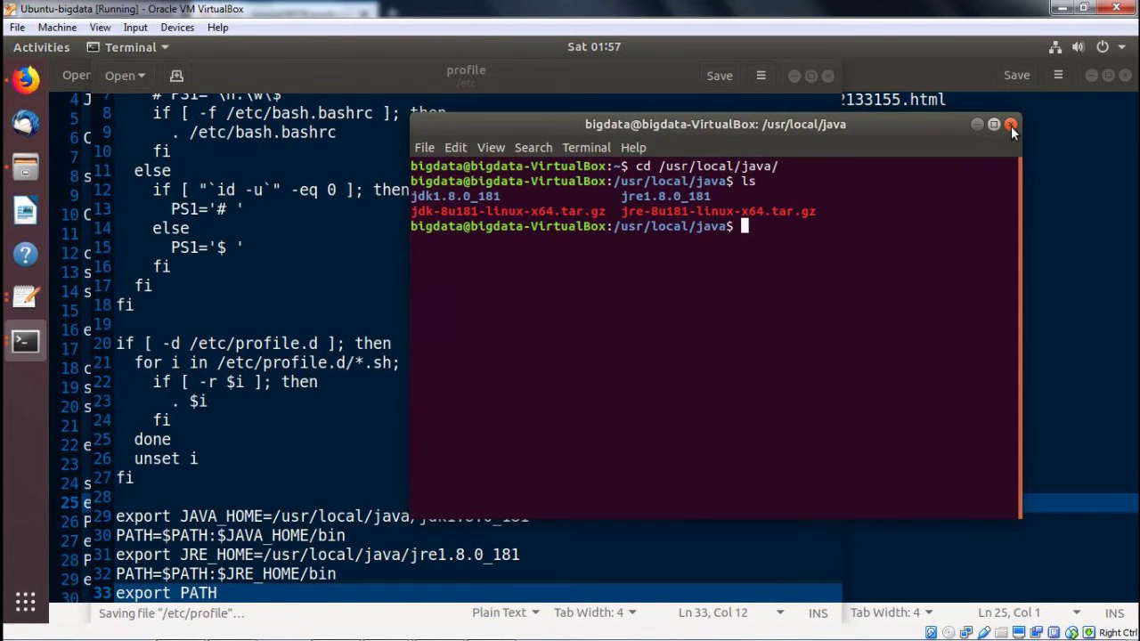
pyautogui.click(1013, 124)
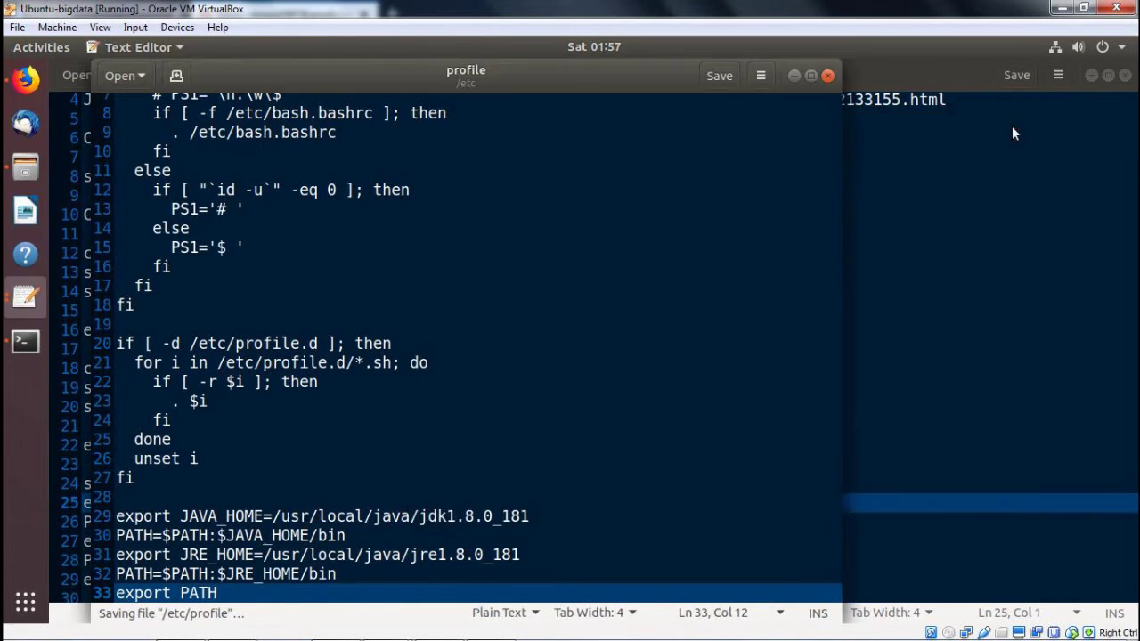
pyautogui.click(827, 76)
# - Reload the profile in the original terminal with '. /etc/profile'
pyautogui.click(25, 341)
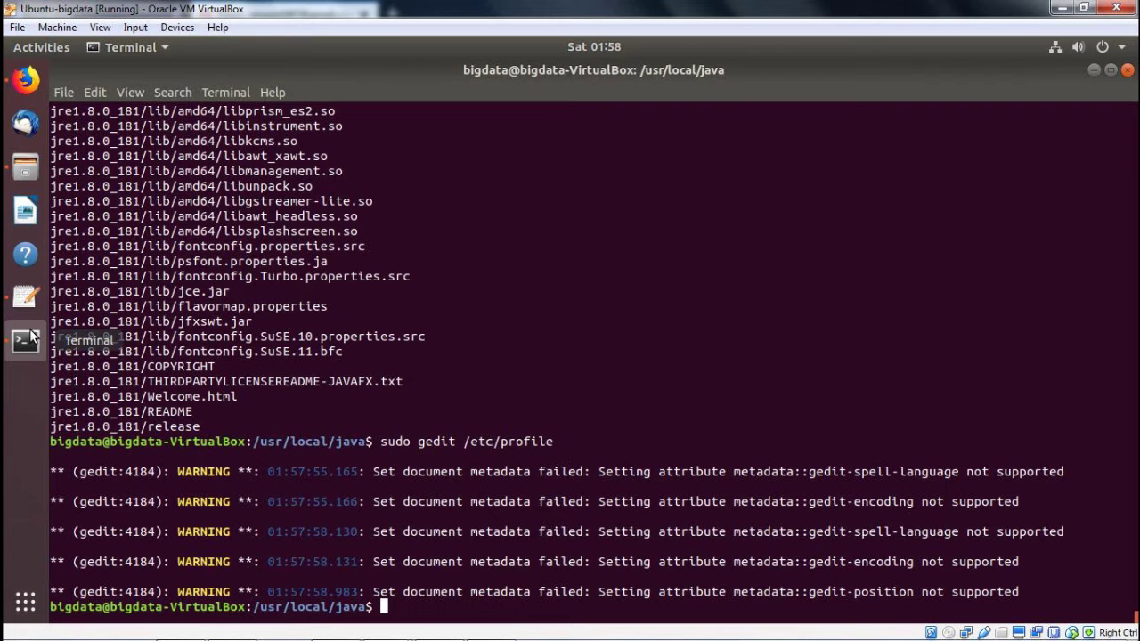
pyautogui.click(25, 297)
pyautogui.scroll(-2, 383, 395)
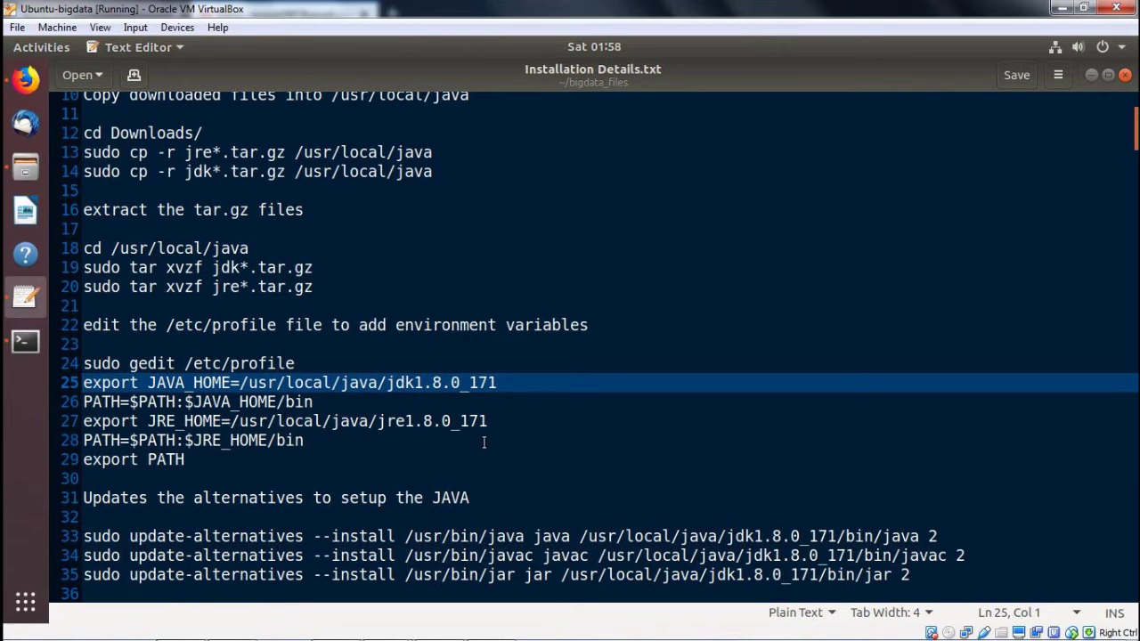
pyautogui.scroll(-2, 501, 425)
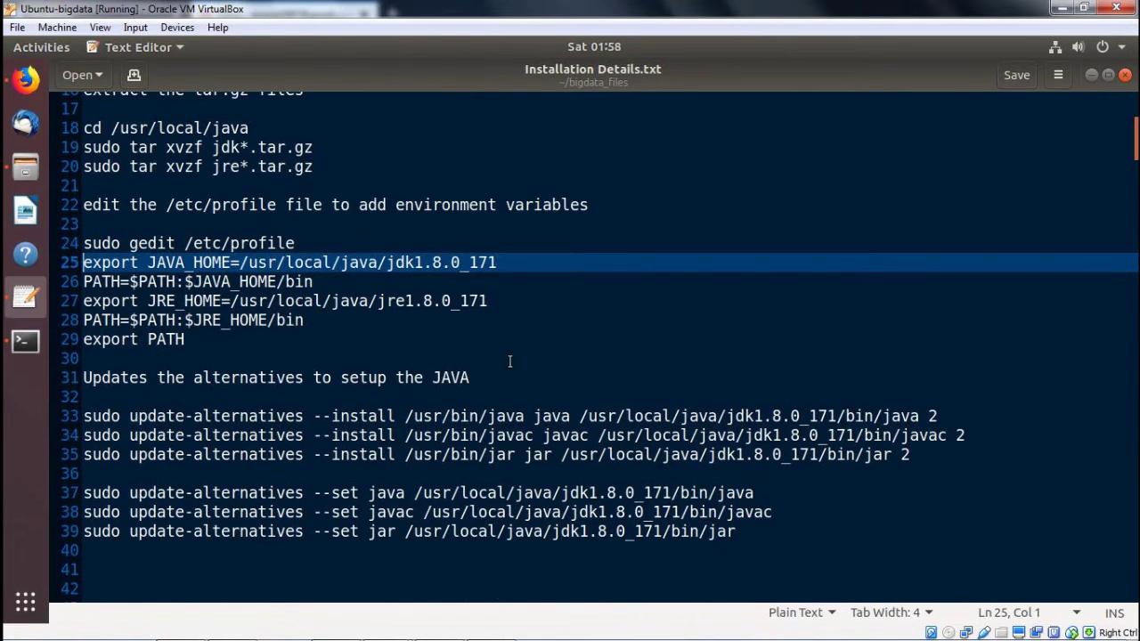
pyautogui.scroll(-1, 509, 361)
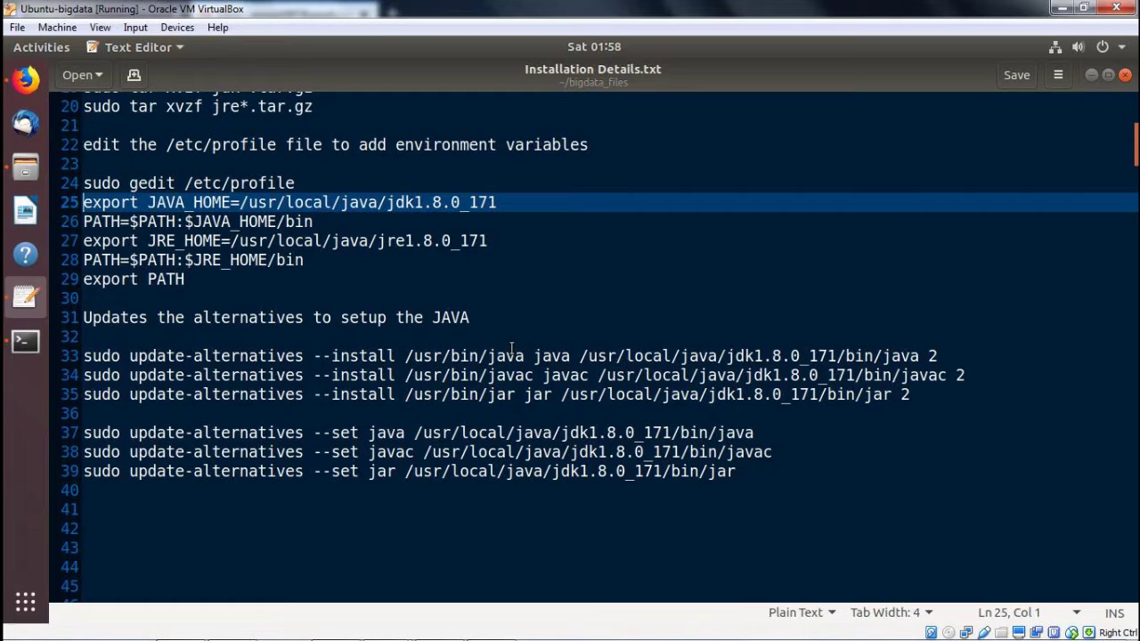
pyautogui.scroll(1, 512, 347)
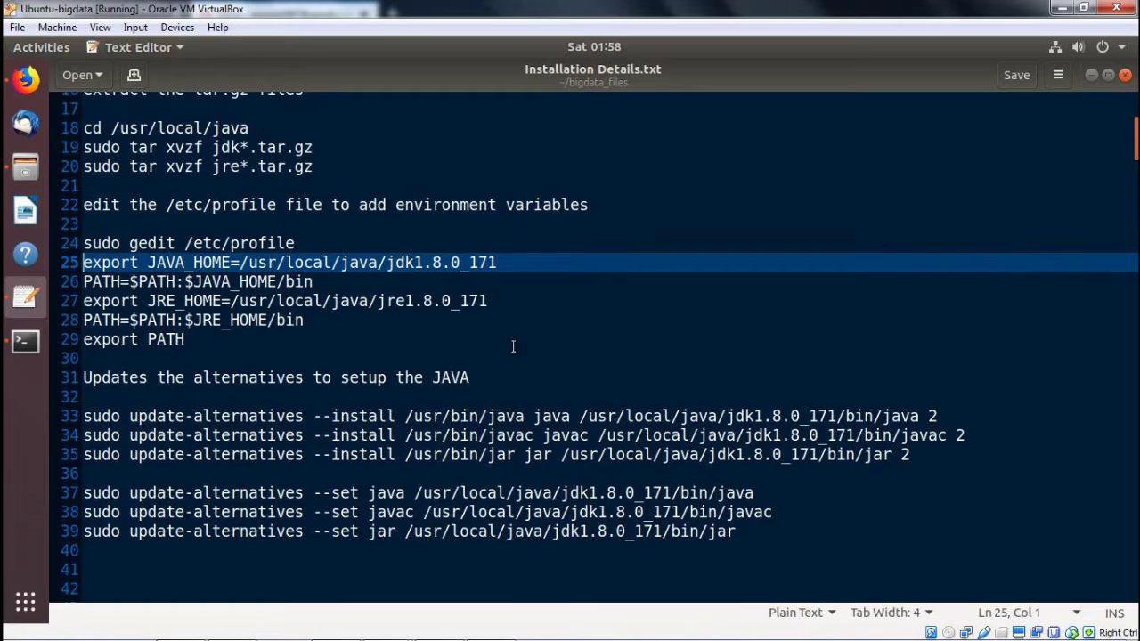
pyautogui.click(26, 340)
pyautogui.write('. /etc/')
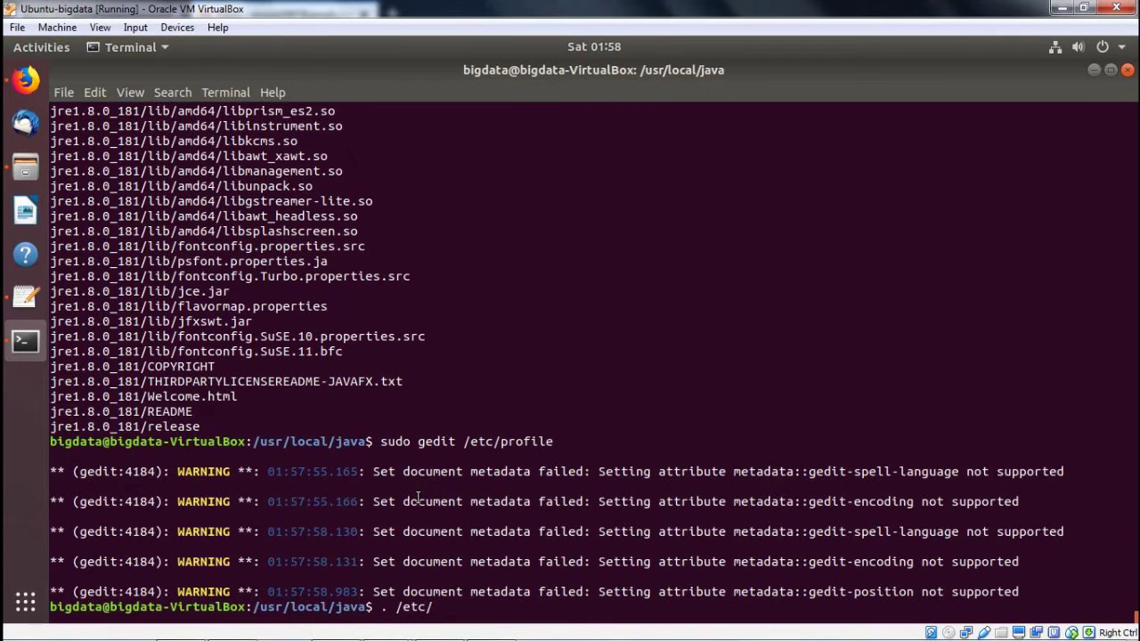
pyautogui.write('profile')
pyautogui.press('Return')
# - Select the update-alternatives command on line 33 of the installation notes
pyautogui.click(25, 299)
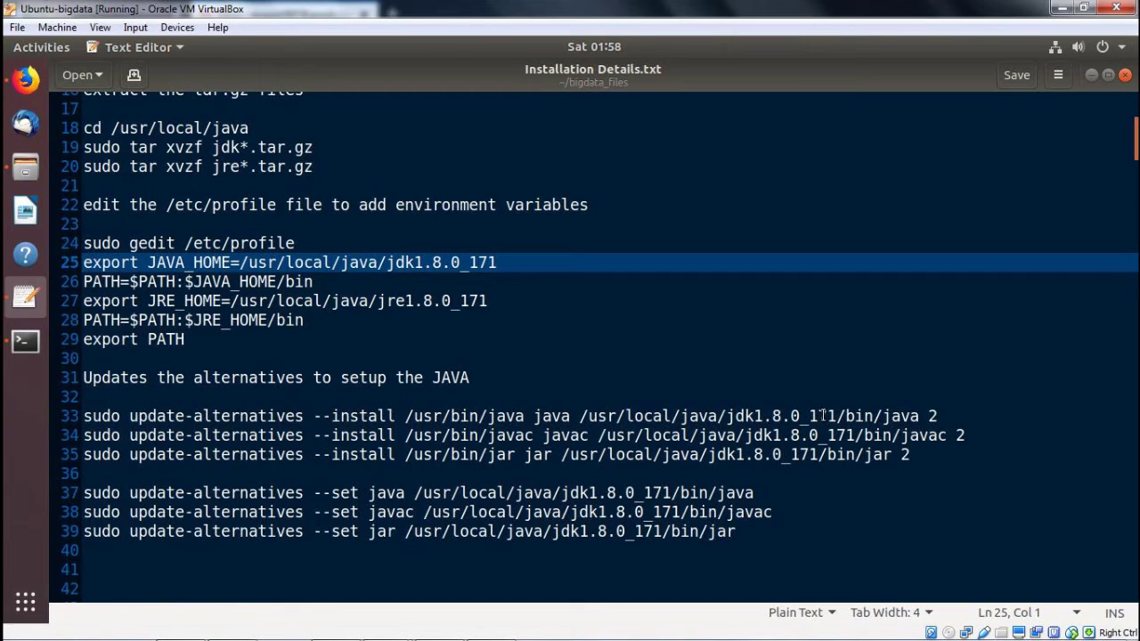
pyautogui.click(937, 416)
pyautogui.moveTo(938, 416); pyautogui.dragTo(76, 416)
# - Change jdk1.8.0_171 to jdk1.8.0_181 in the install commands on lines 33–35
pyautogui.click(590, 397)
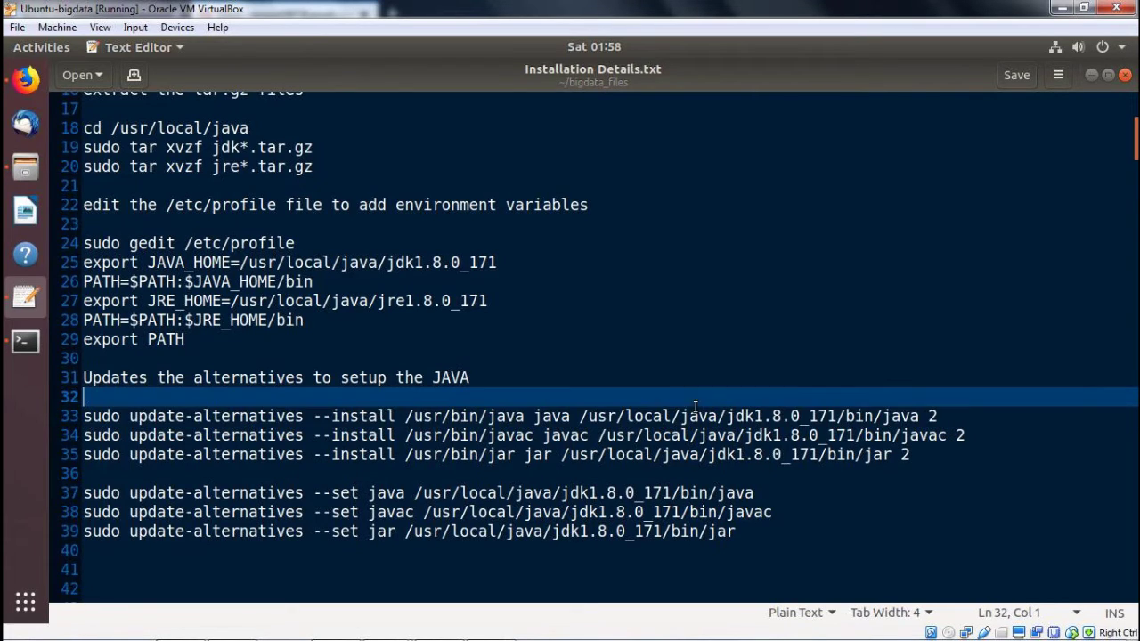
pyautogui.click(818, 416)
pyautogui.hotkey('shift', 'Right')
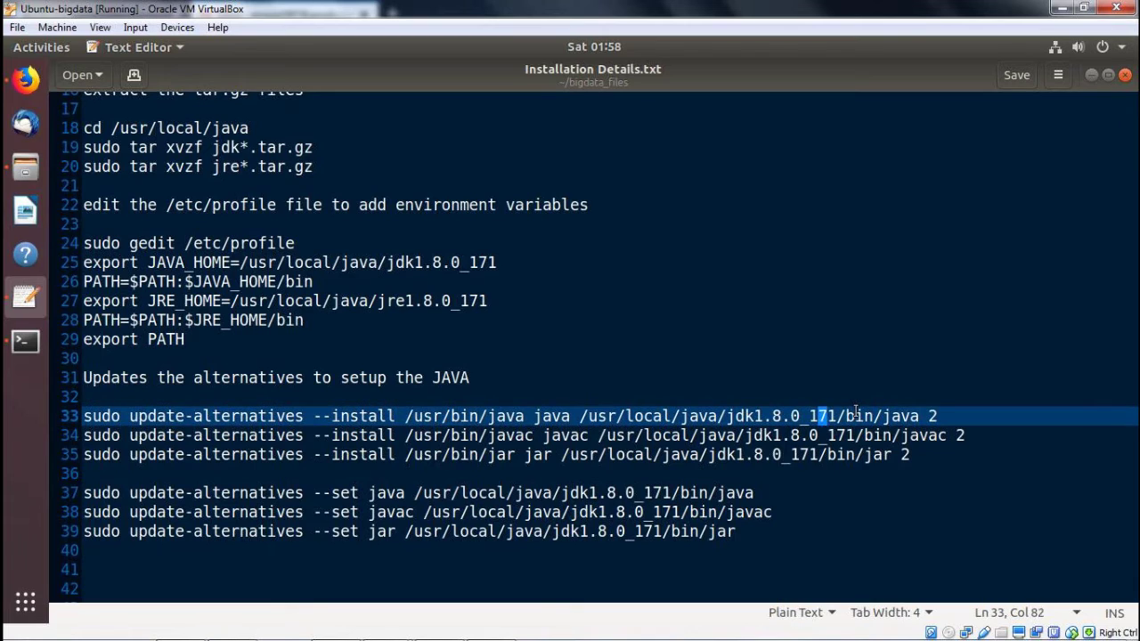
pyautogui.write('8')
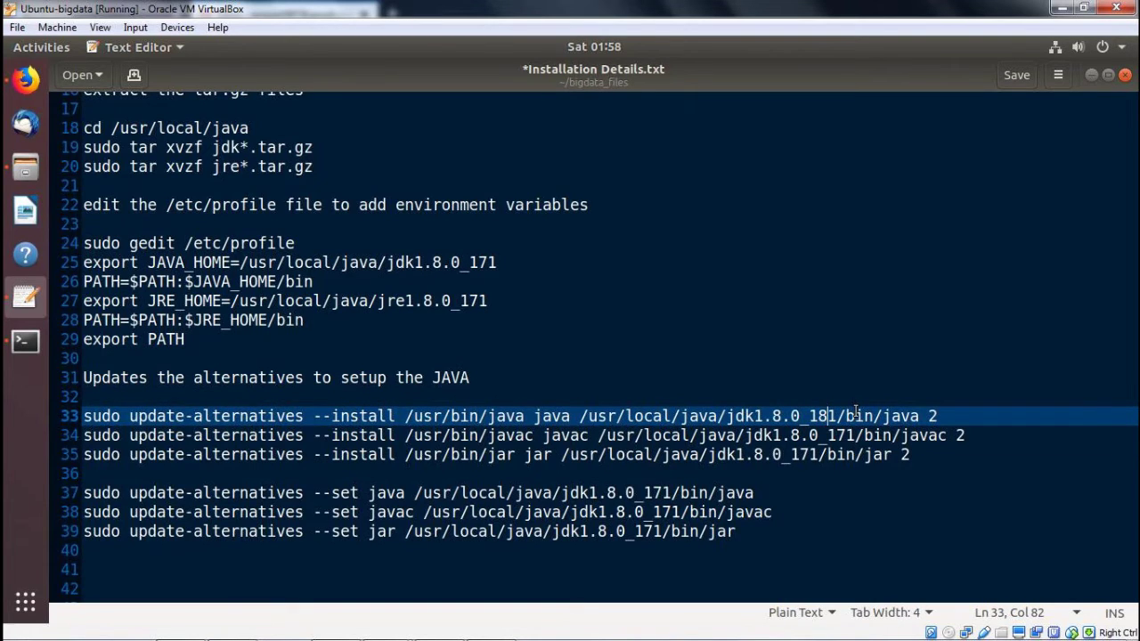
pyautogui.press('Down')
pyautogui.hotkey('shift', 'Right')
pyautogui.write('8')
pyautogui.press('Down')
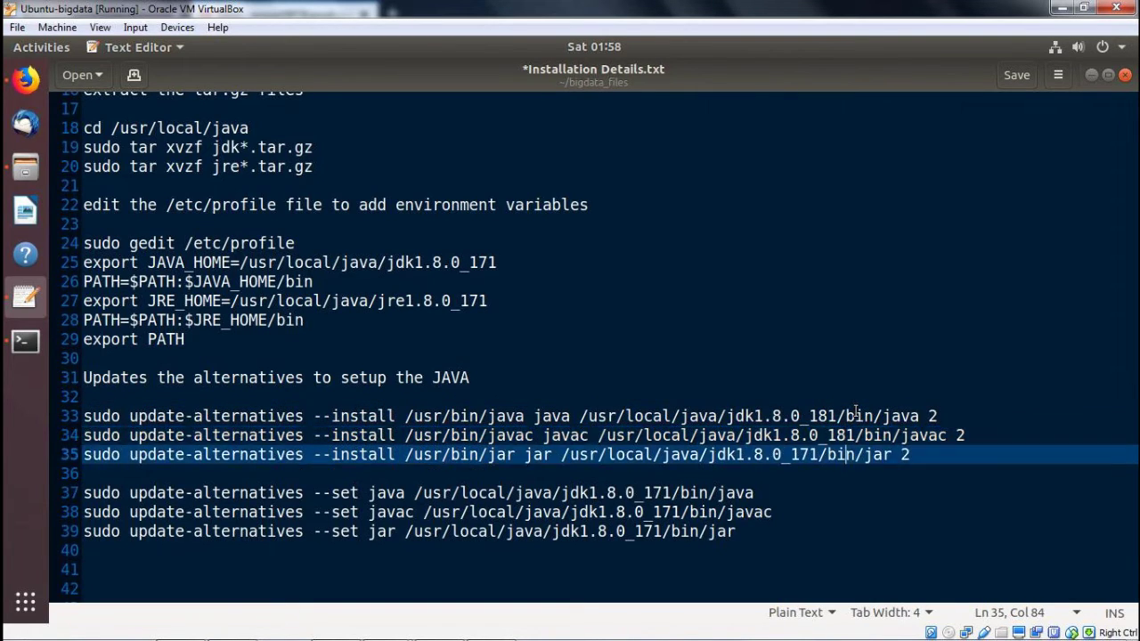
pyautogui.press('Left')
pyautogui.press('Left')
pyautogui.press('Left')
pyautogui.press('Left')
pyautogui.hotkey('shift', 'Right')
pyautogui.write('8')
# - Change jdk1.8.0_171 to jdk1.8.0_181 in the set commands on lines 37–39
pyautogui.press('Down')
pyautogui.press('Down')
pyautogui.press('Left')
pyautogui.press('Left')
pyautogui.press('Left')
pyautogui.press('Left')
pyautogui.press('Left')
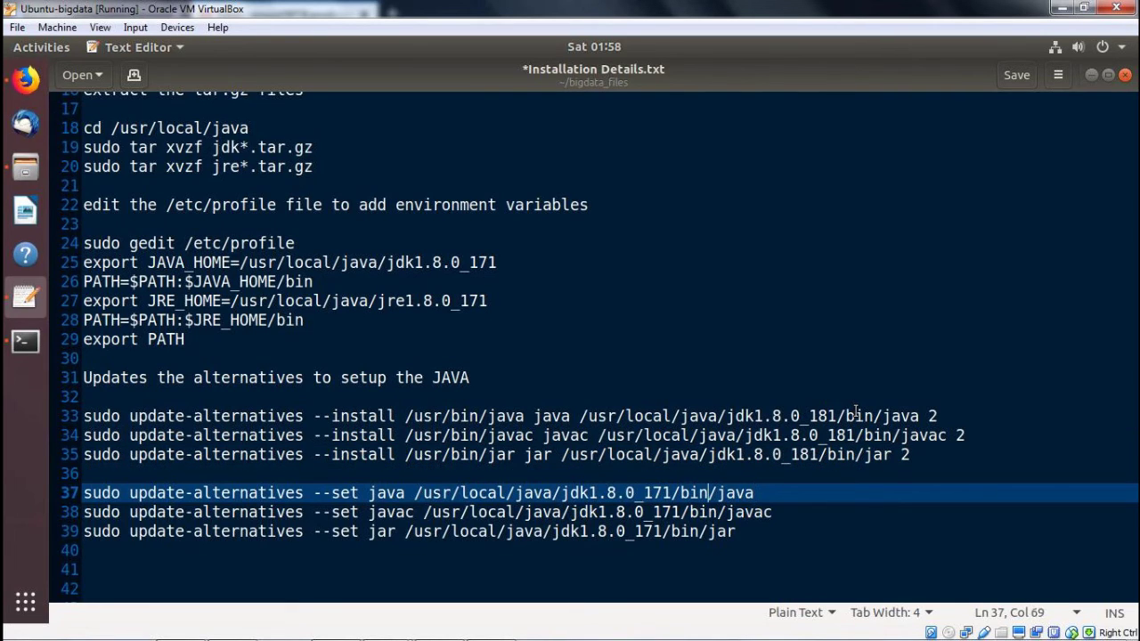
pyautogui.press('Left')
pyautogui.press('Left')
pyautogui.press('Left')
pyautogui.press('Left')
pyautogui.press('Left')
pyautogui.press('Left')
pyautogui.hotkey('shift', 'Right')
pyautogui.write('8')
pyautogui.press('Down')
pyautogui.hotkey('shift', 'Right')
pyautogui.write('8')
pyautogui.press('Down')
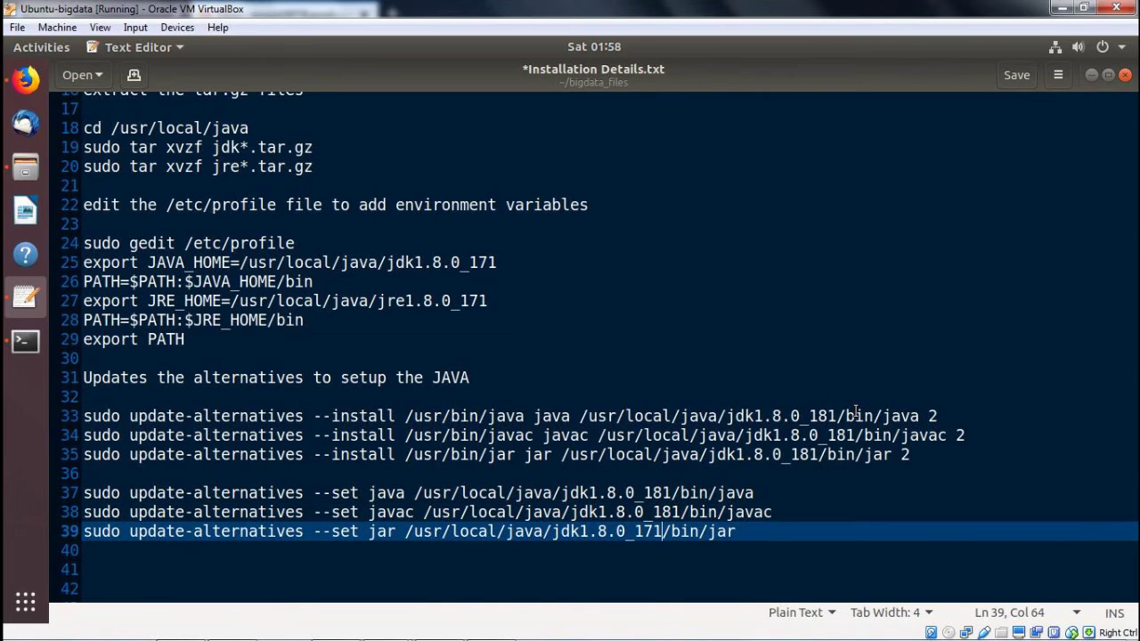
pyautogui.press('Left')
pyautogui.hotkey('shift', 'Left')
pyautogui.write('8')
pyautogui.click(982, 415)
# - Run the update-alternatives --install commands for java and javac from jdk1.8.0_181
pyautogui.hotkey('shift', 'Left')
pyautogui.hotkey('shift', 'Left')
pyautogui.hotkey('shift', 'Left')
pyautogui.hotkey('shift', 'Left')
pyautogui.hotkey('shift', 'Left')
pyautogui.hotkey('shift', 'Left')
pyautogui.hotkey('shift', 'Left')
pyautogui.moveTo(717, 416); pyautogui.dragTo(83, 417)
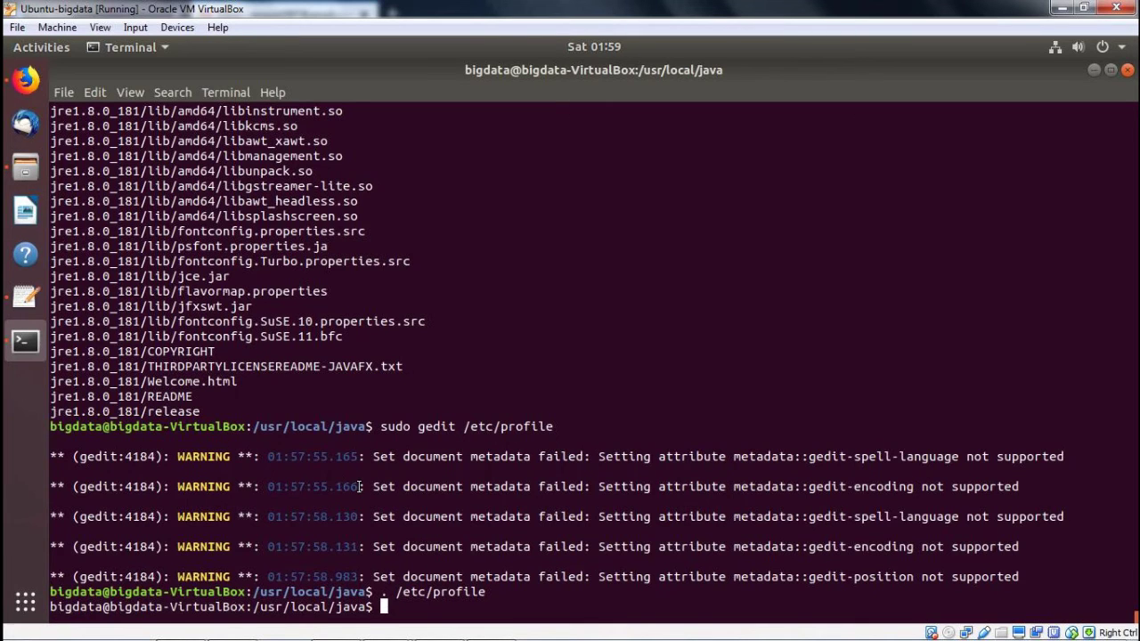
pyautogui.write('sudo update-alternatives --install /usr/bin/java java /usr/local/java/jdk1.8.0_181/bin/java 2')
pyautogui.press('Return')
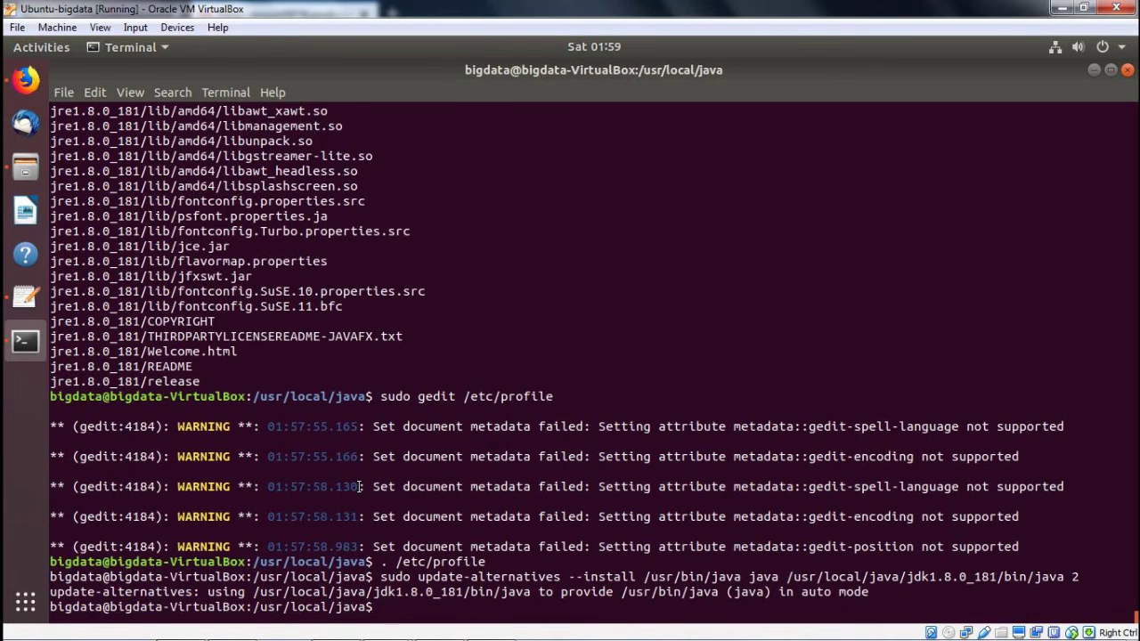
pyautogui.hotkey('alt', 'Tab')
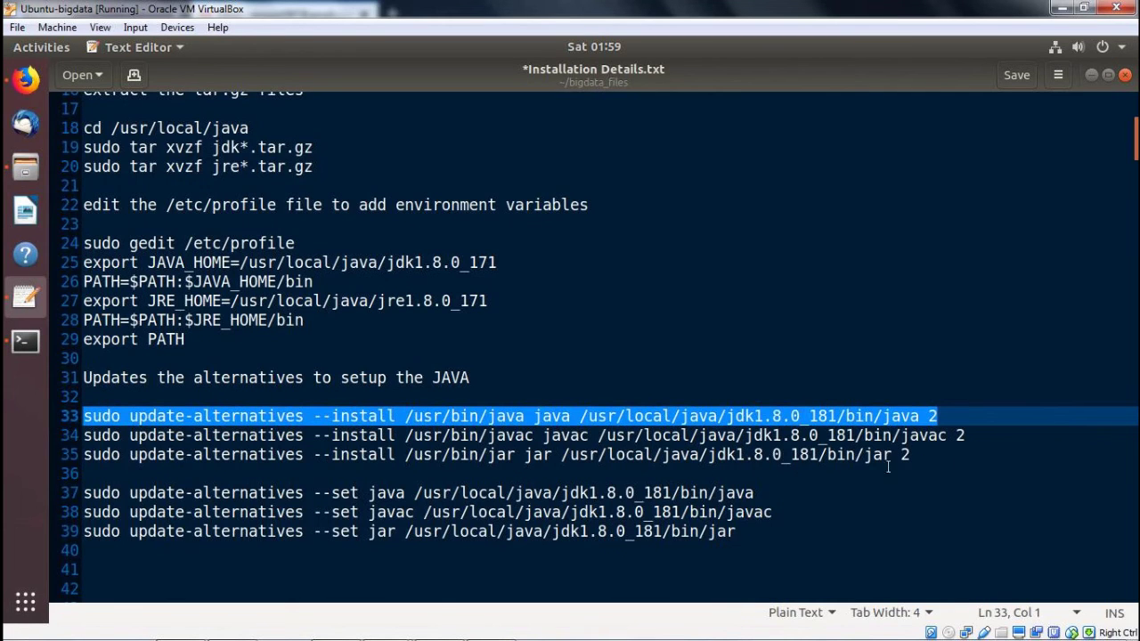
pyautogui.moveTo(978, 437); pyautogui.dragTo(42, 434)
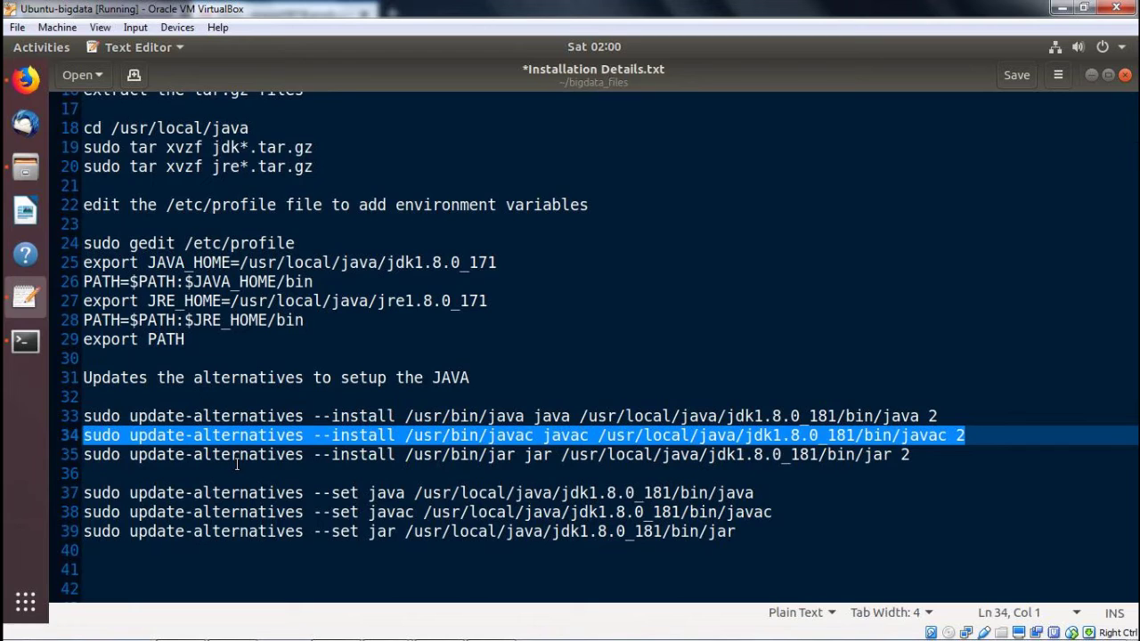
pyautogui.hotkey('alt', 'Tab')
pyautogui.write('sudo update-alternatives --install /usr/bin/javac javac /usr/local/java/jdk1.8.0_181/bin/javac 2')
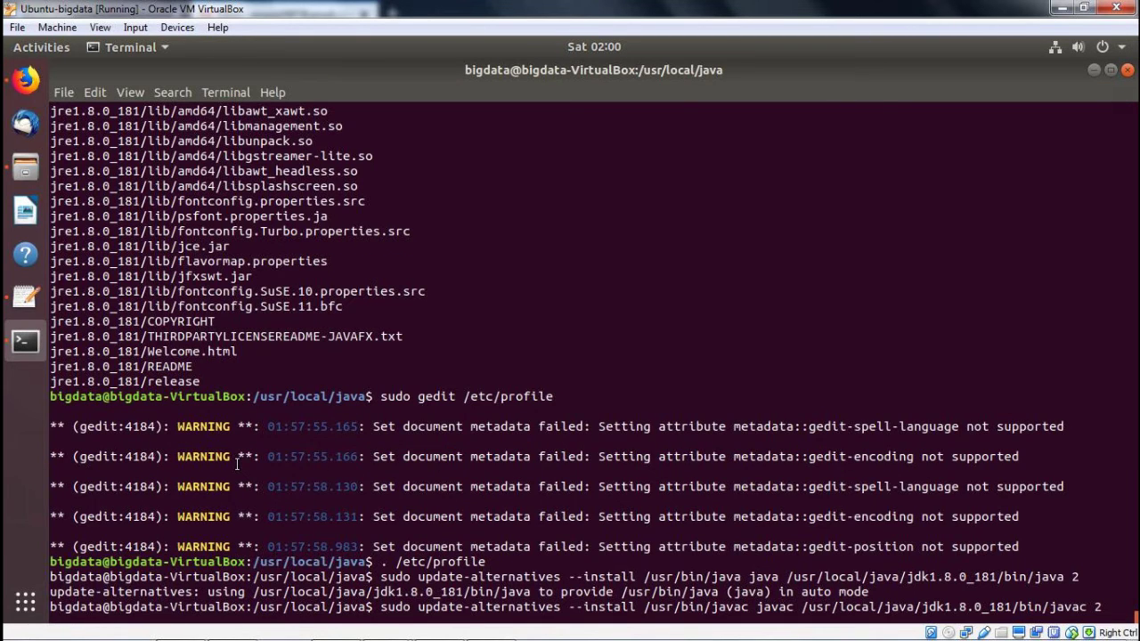
pyautogui.press('Return')
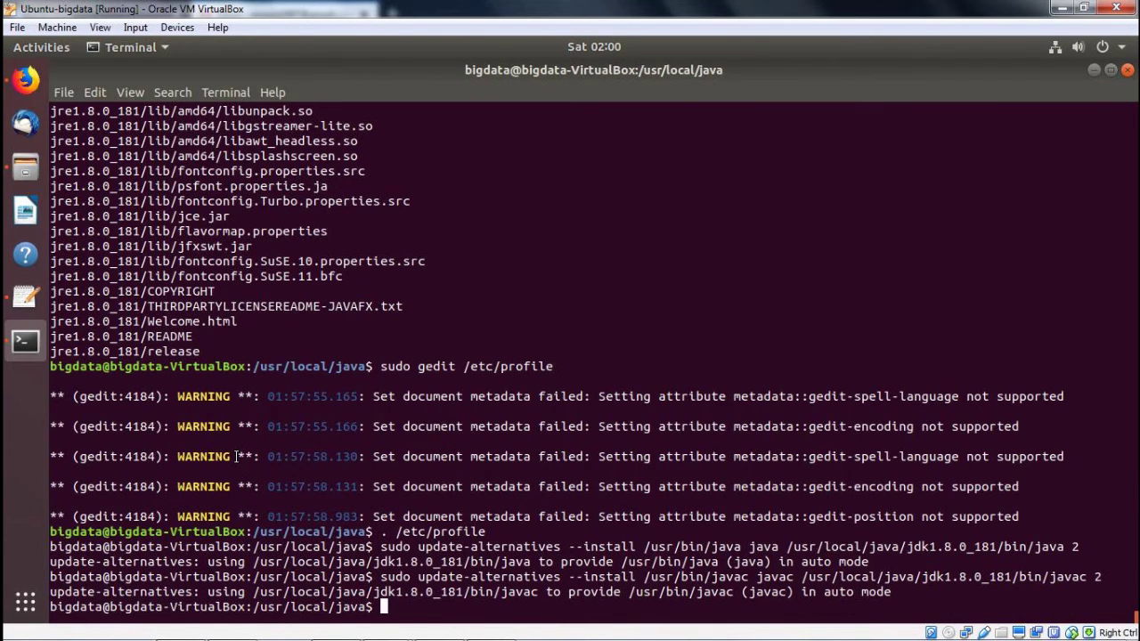
# - Install jar from jdk1.8.0_181 as an alternative and set it as the default
pyautogui.hotkey('alt', 'Tab')
pyautogui.moveTo(915, 455); pyautogui.dragTo(84, 455)
pyautogui.hotkey('alt', 'Tab')
pyautogui.write('sudo update-alternatives --install /usr/bin/jar jar /usr/local/java/jdk1.8.0_181/bin/jar 2')
pyautogui.press('Return')
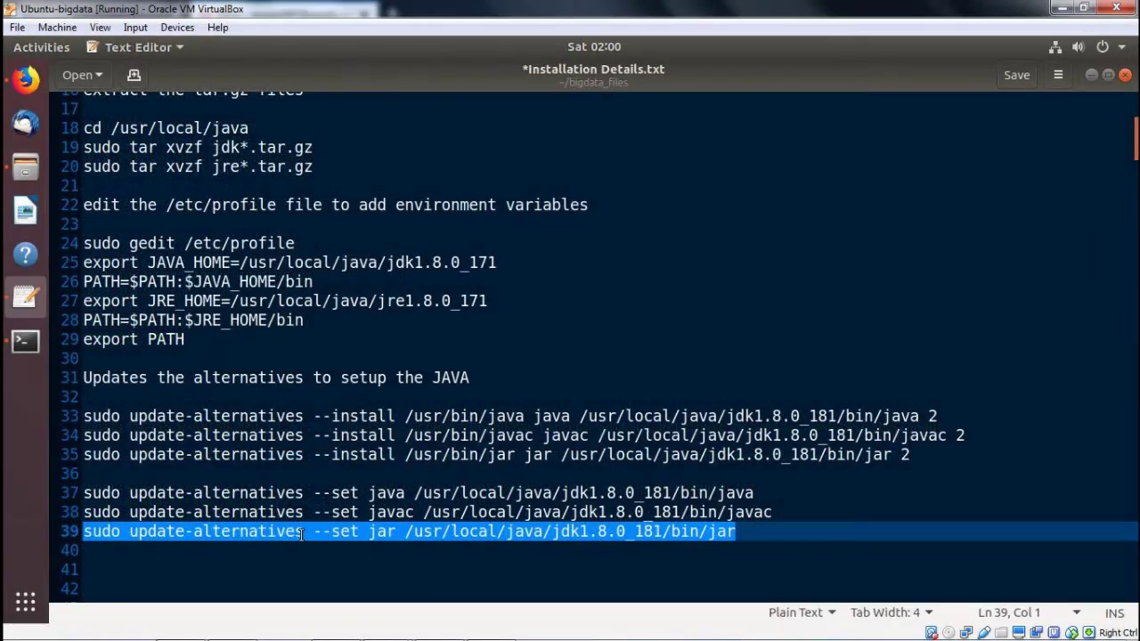
pyautogui.hotkey('alt', 'Tab')
pyautogui.write('sudo update-alternatives --set jar /usr/local/java/jdk1.8.0_181/bin/jar')
pyautogui.press('Return')
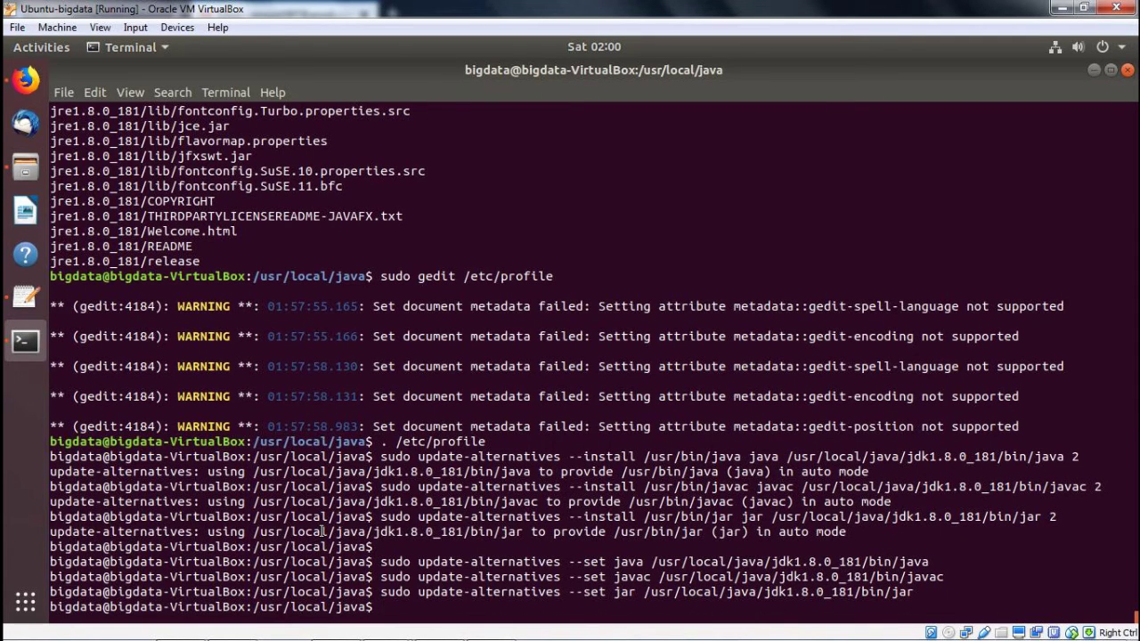
pyautogui.press('Return')
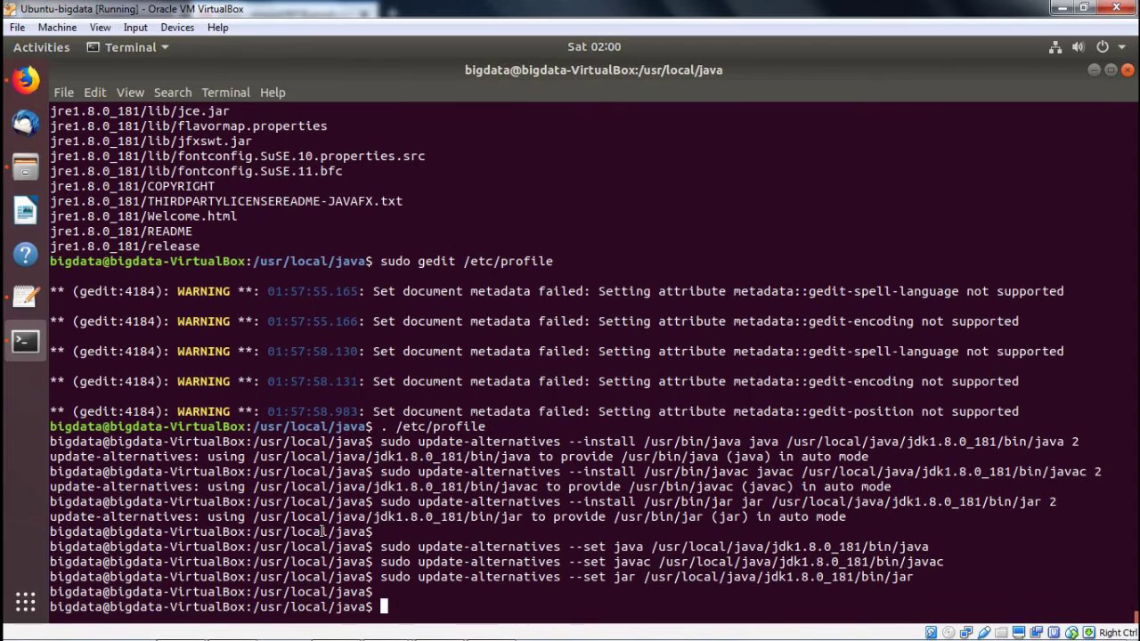
# - Run 'java -version' and confirm it reports 1.8.0_181
pyautogui.write('$')
pyautogui.press('BackSpace')
pyautogui.write('java -version')
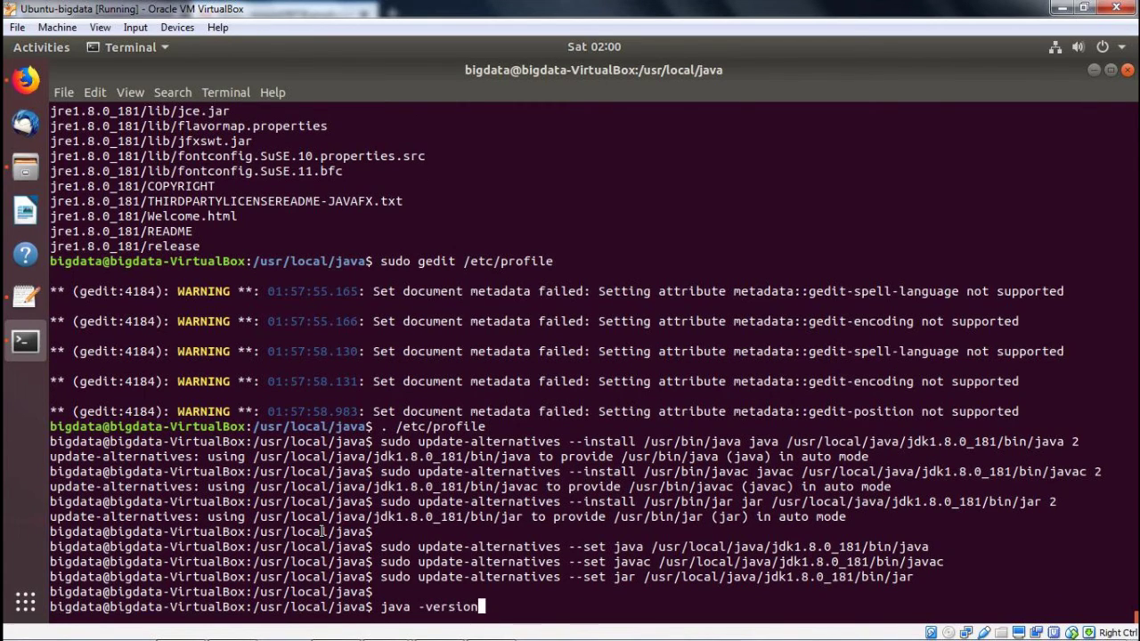
pyautogui.press('Return')
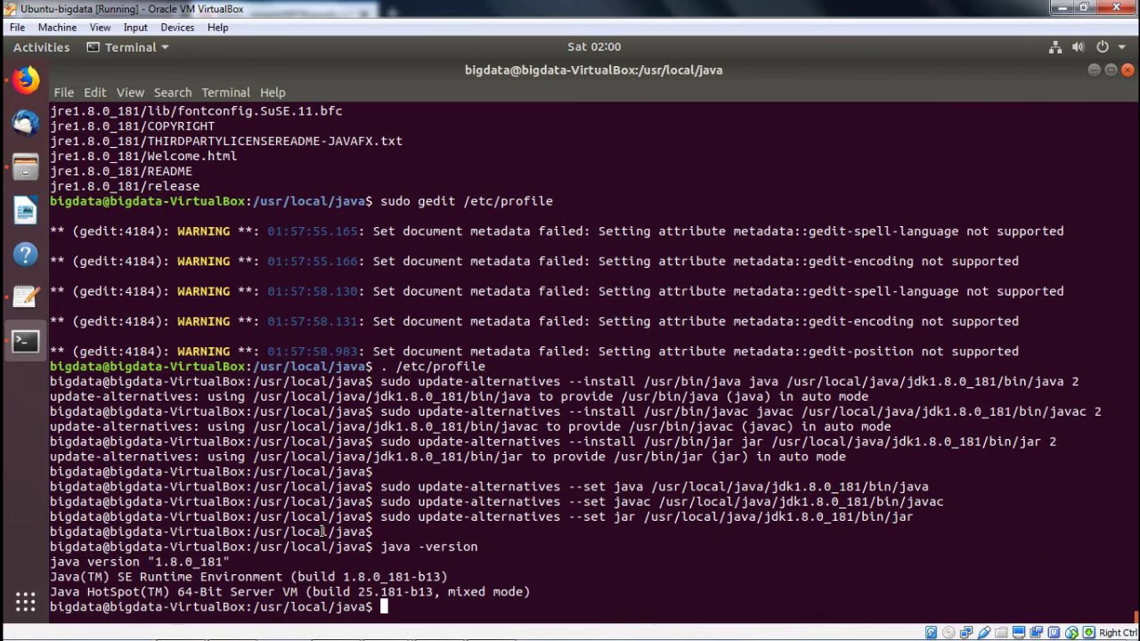
pyautogui.moveTo(227, 558); pyautogui.dragTo(50, 560)
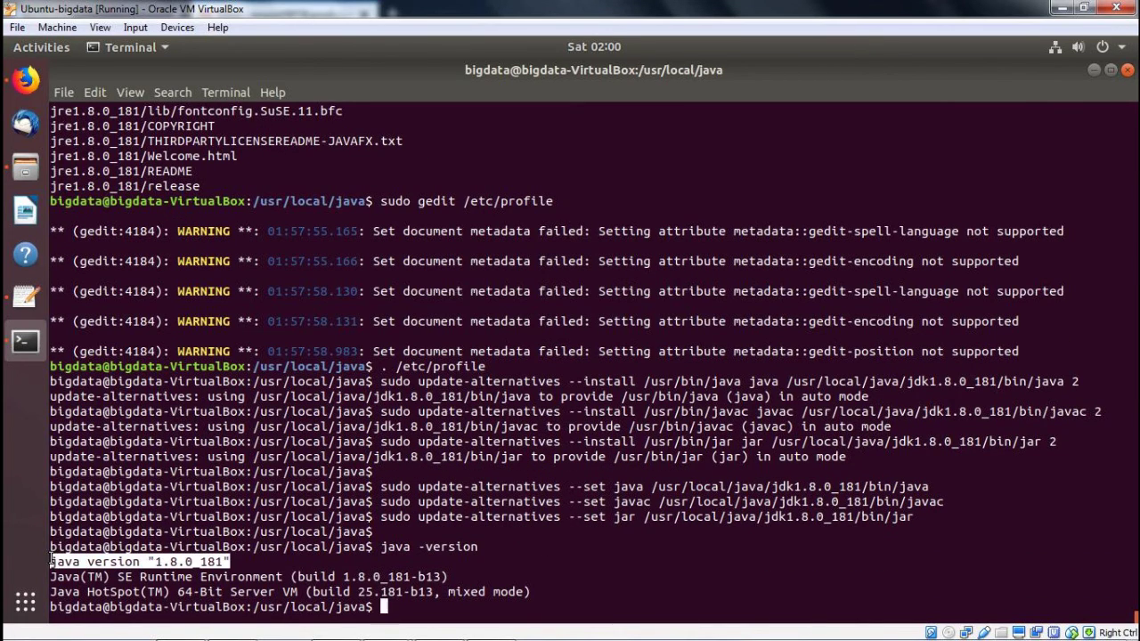
pyautogui.click(236, 559)
# - Return to the Installation Details.txt notes in gedit
pyautogui.hotkey('alt', 'Tab')
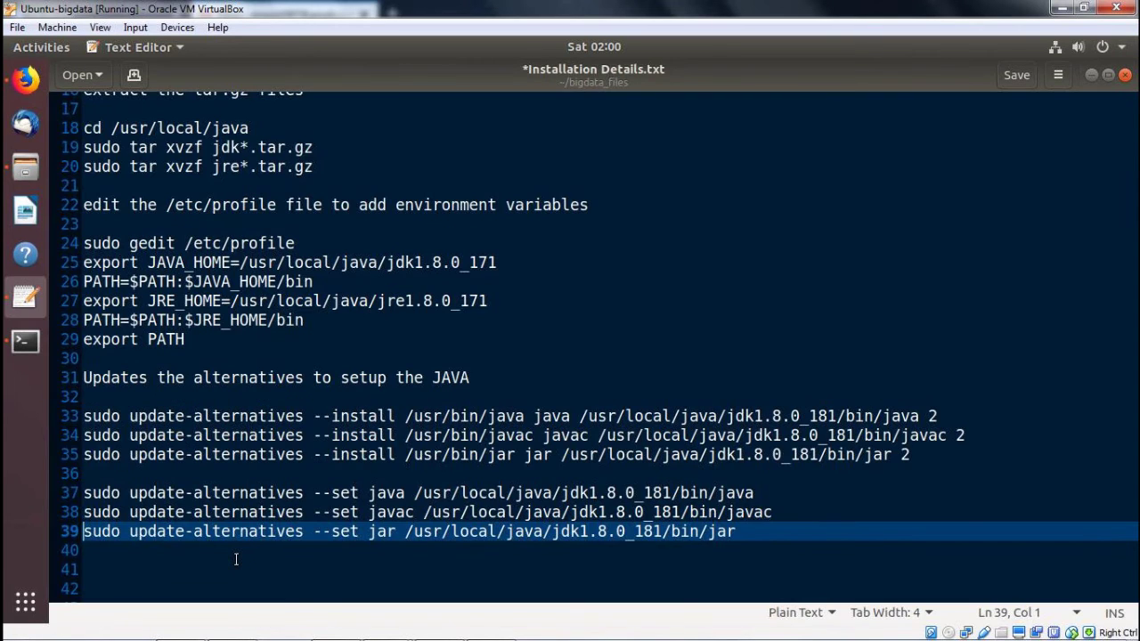
pyautogui.scroll(-2, 318, 504)
pyautogui.scroll(2, 320, 506)
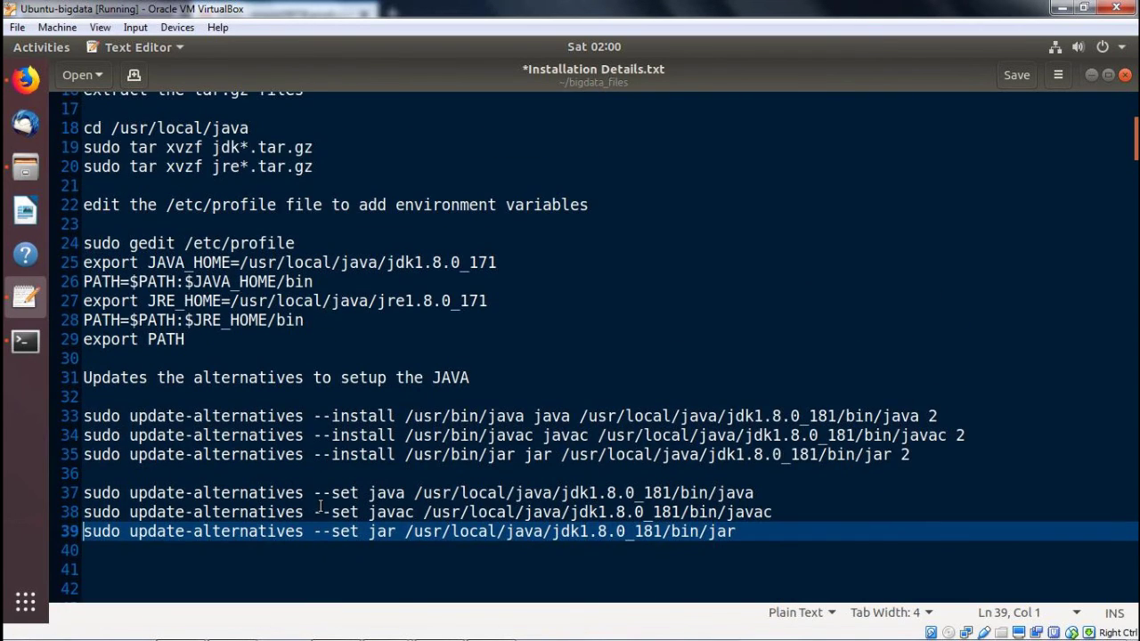